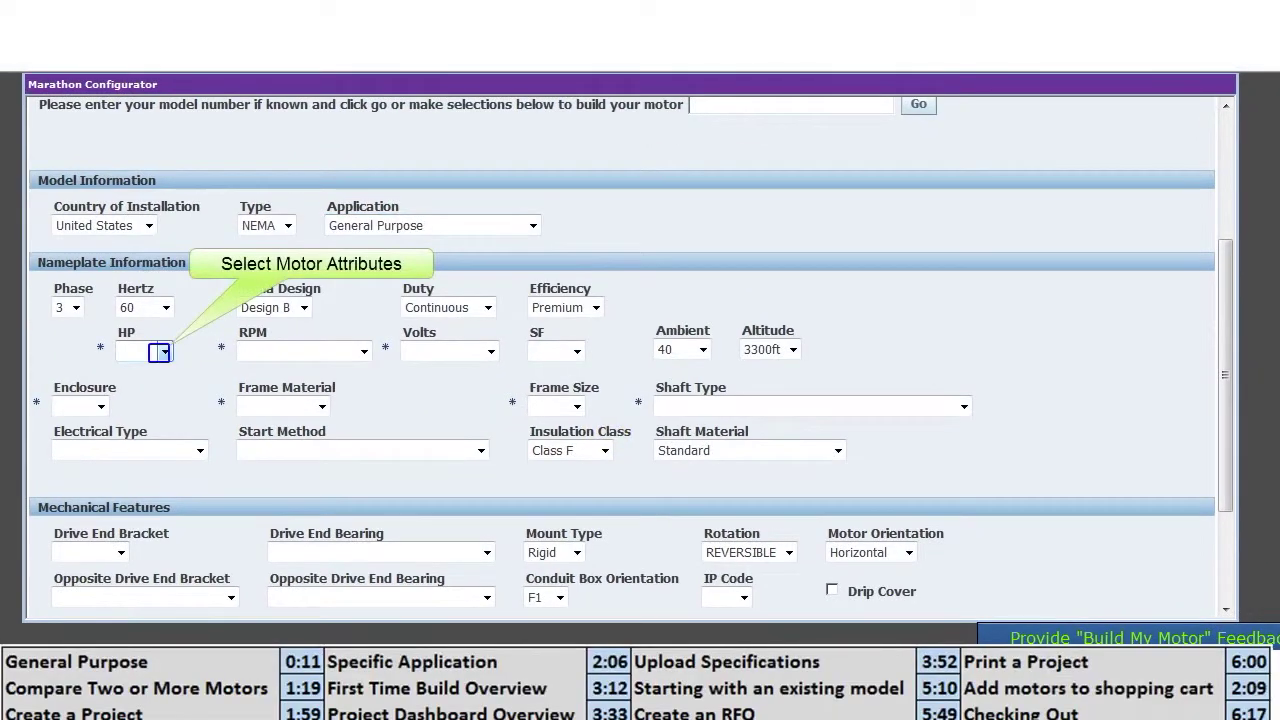
# Set the motor's HP to 10, RPM to 1801-3600 (2 Pole) and volts to 230/460 in the nameplate information.
pyautogui.click(159, 352)
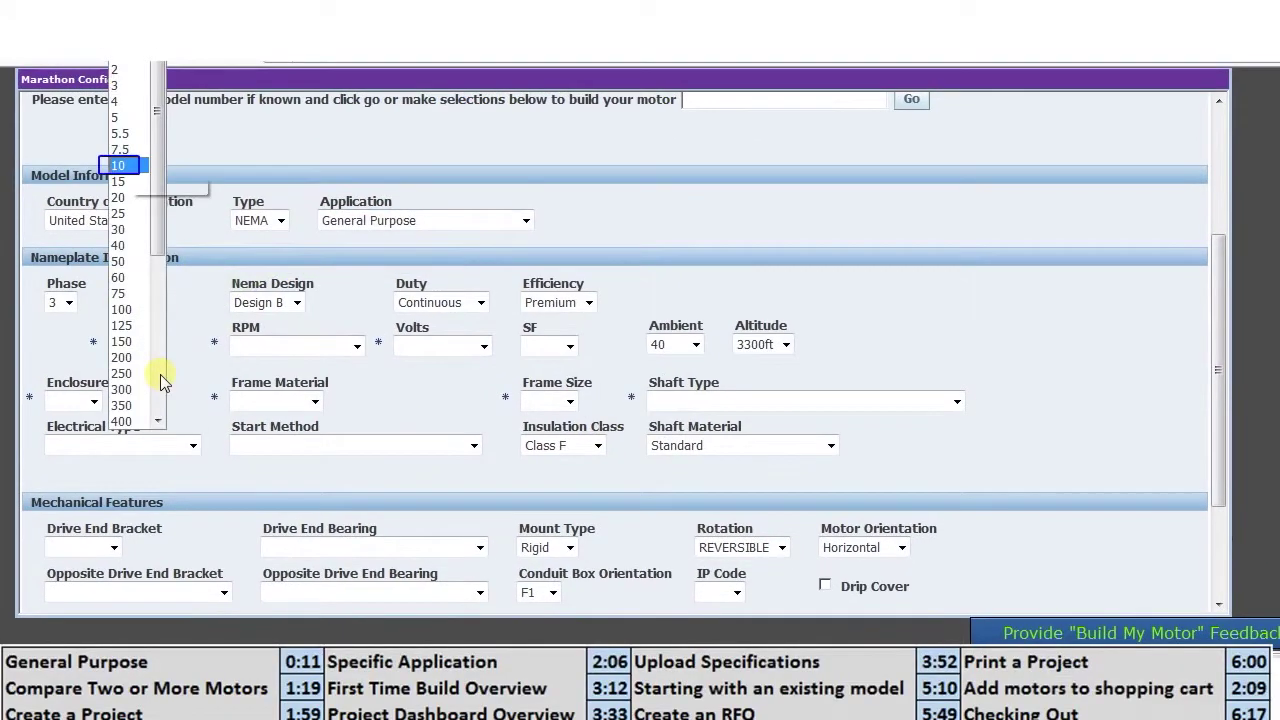
pyautogui.click(118, 165)
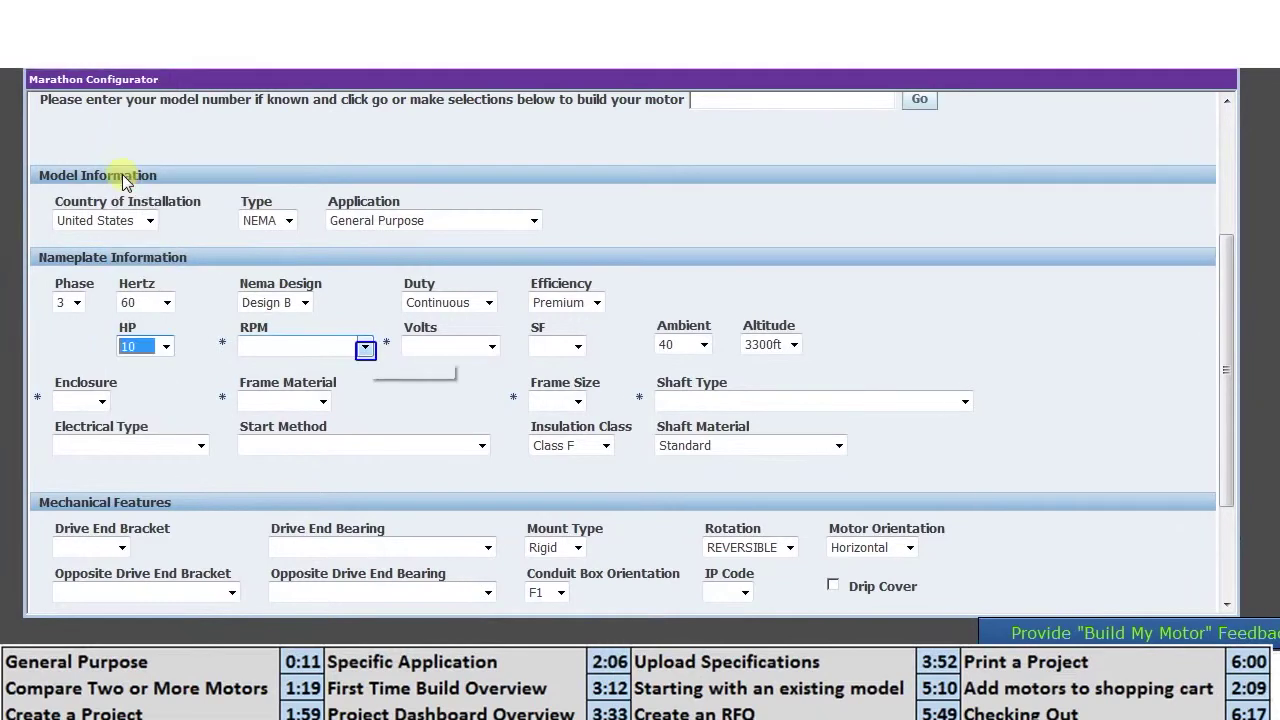
pyautogui.click(366, 349)
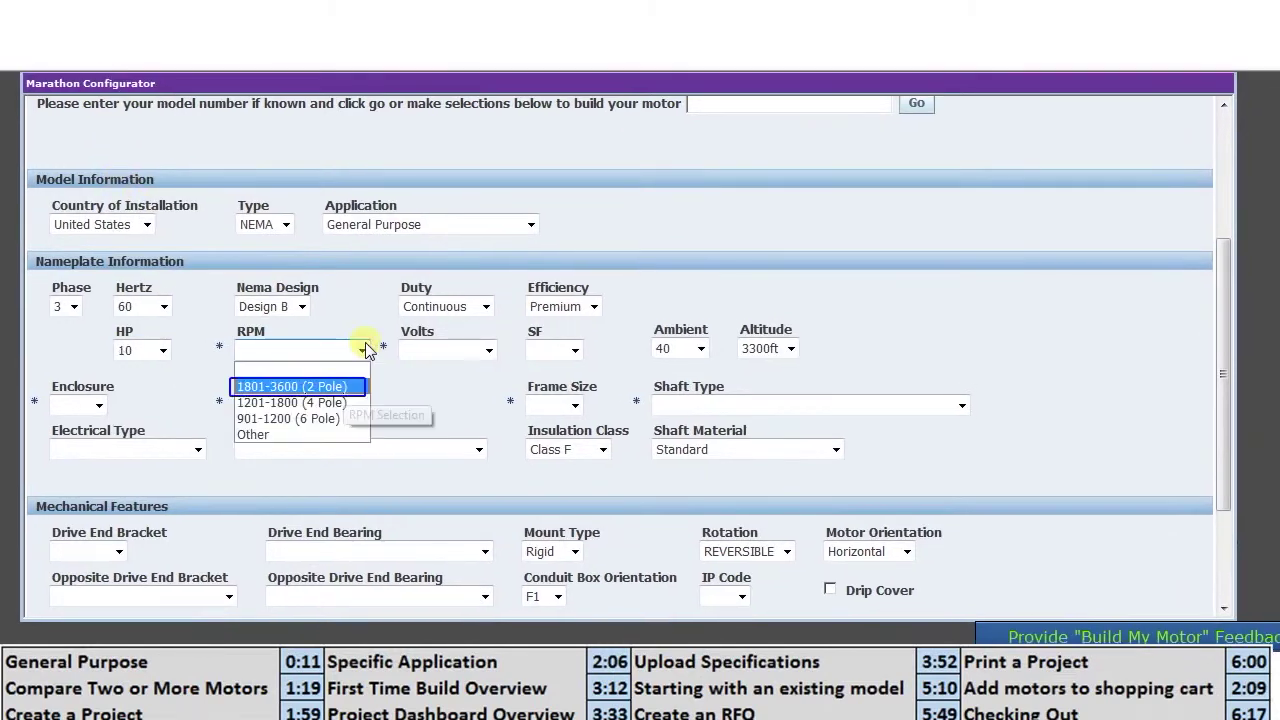
pyautogui.click(332, 387)
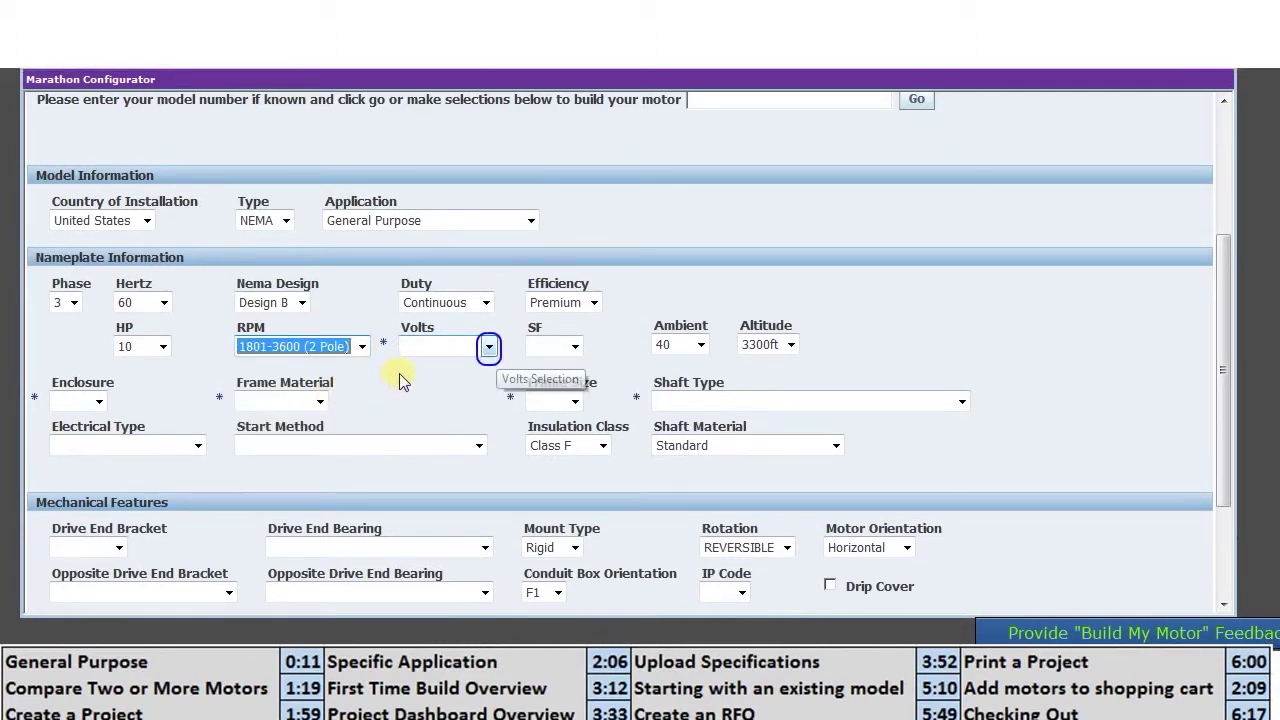
pyautogui.click(489, 348)
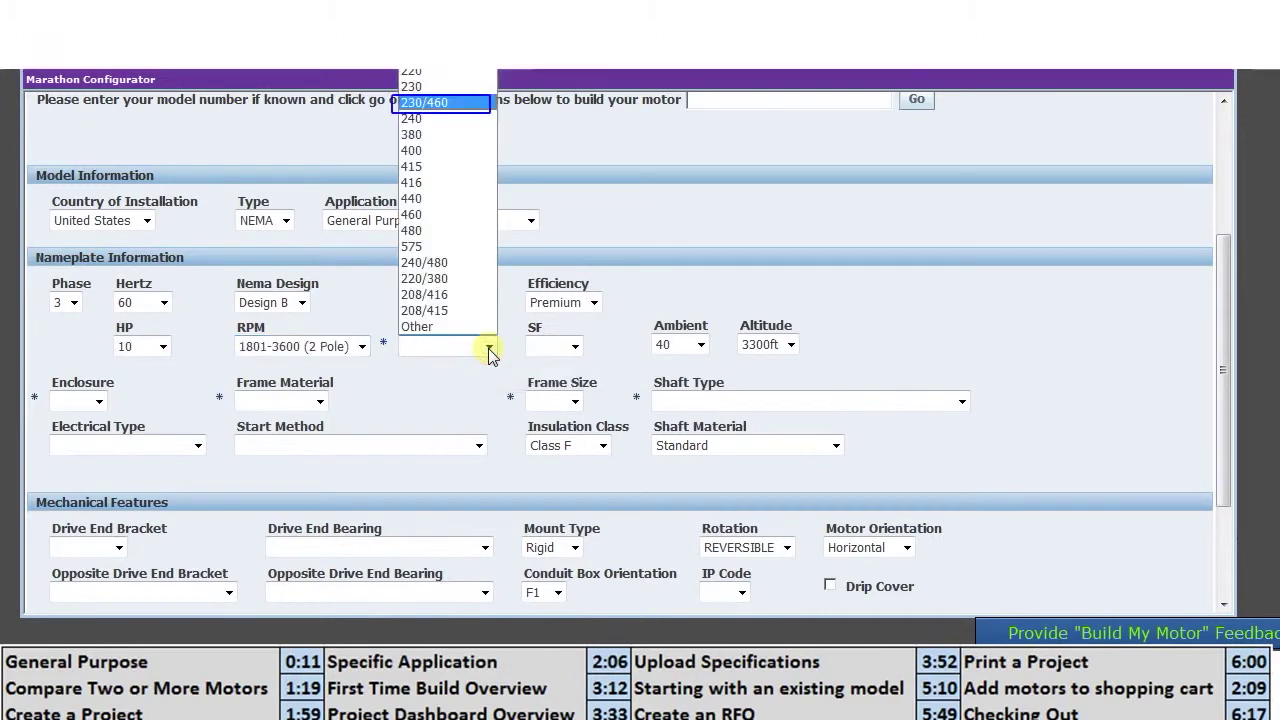
pyautogui.click(450, 104)
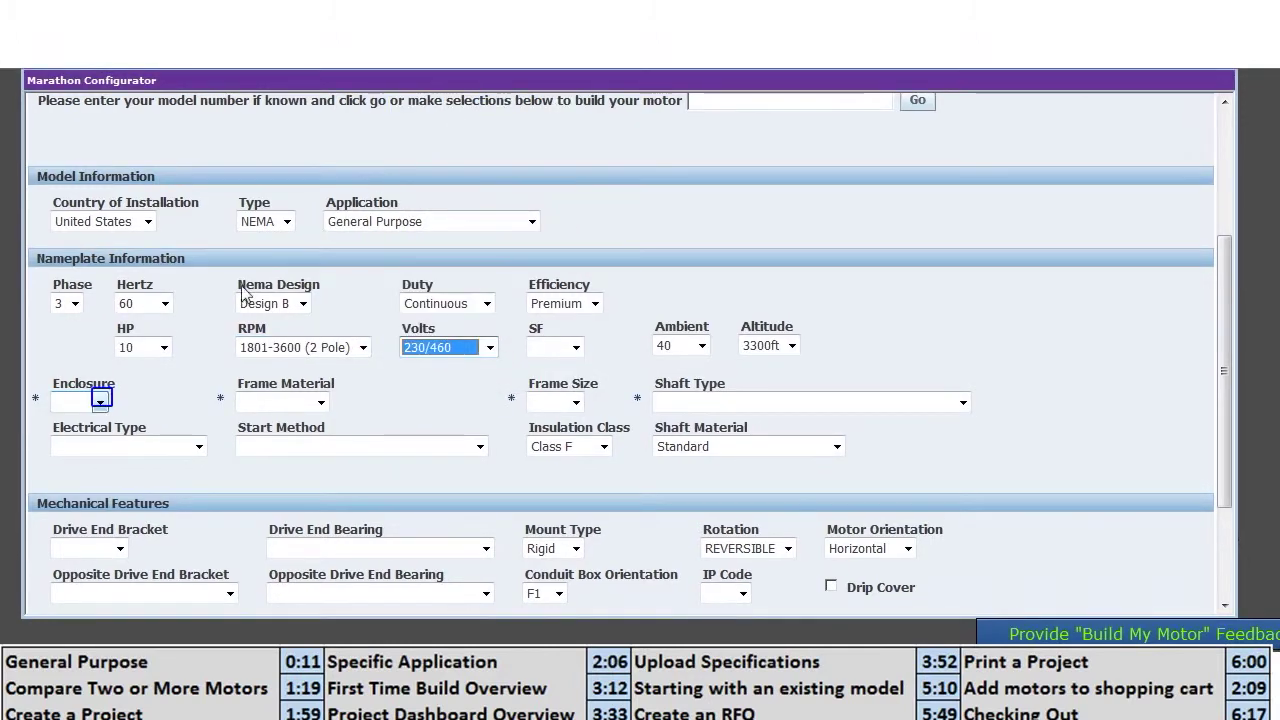
# Set the enclosure to TEFC and the frame material to Cast Iron, and open the frame size choices.
pyautogui.click(101, 400)
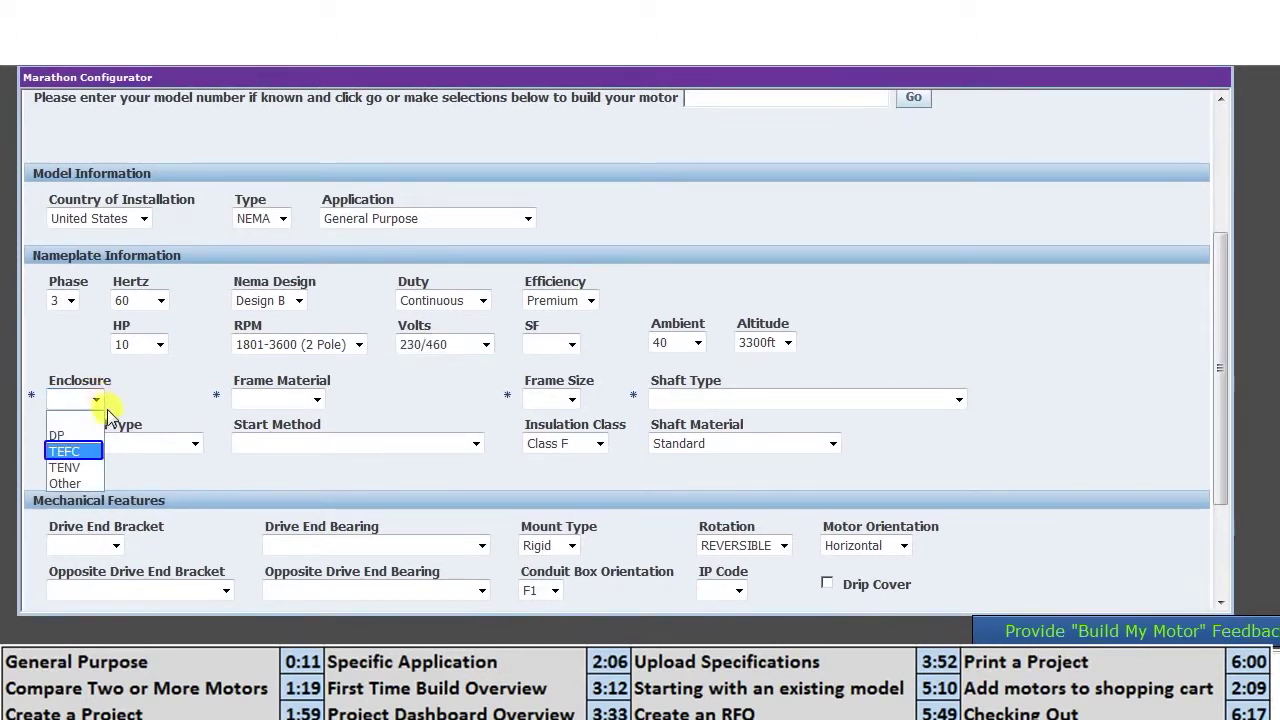
pyautogui.press('Tab')
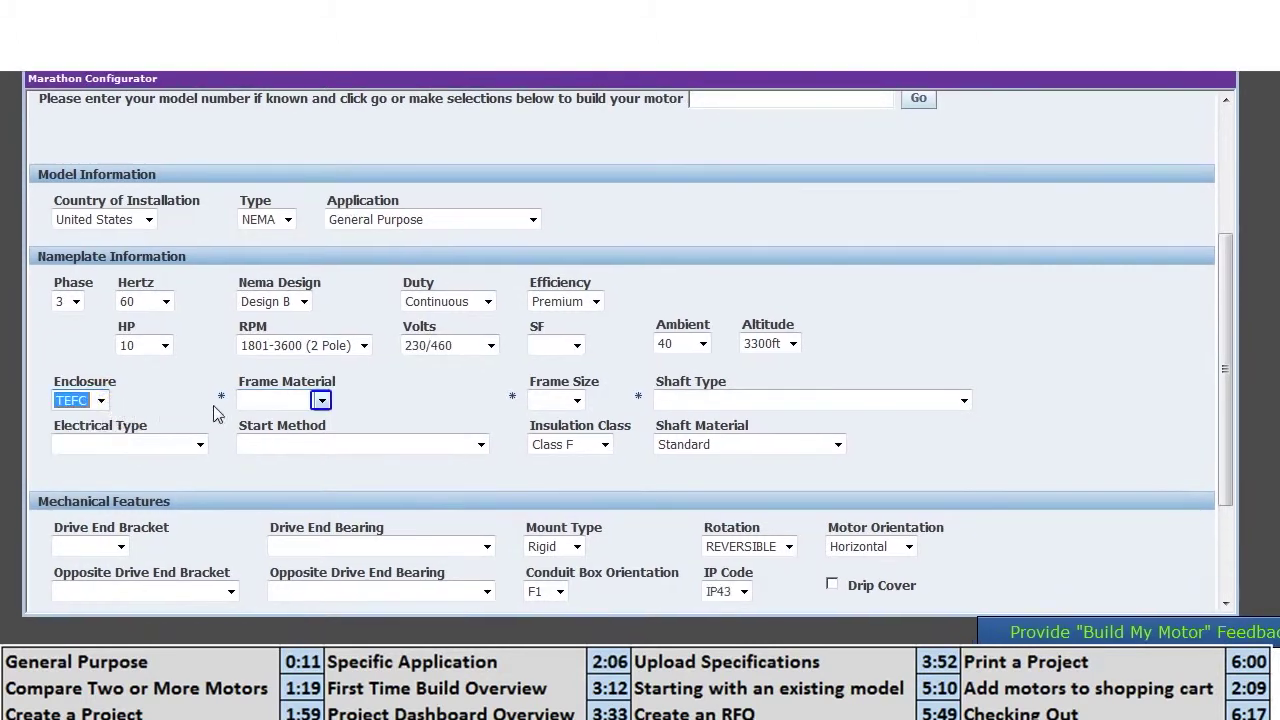
pyautogui.click(318, 401)
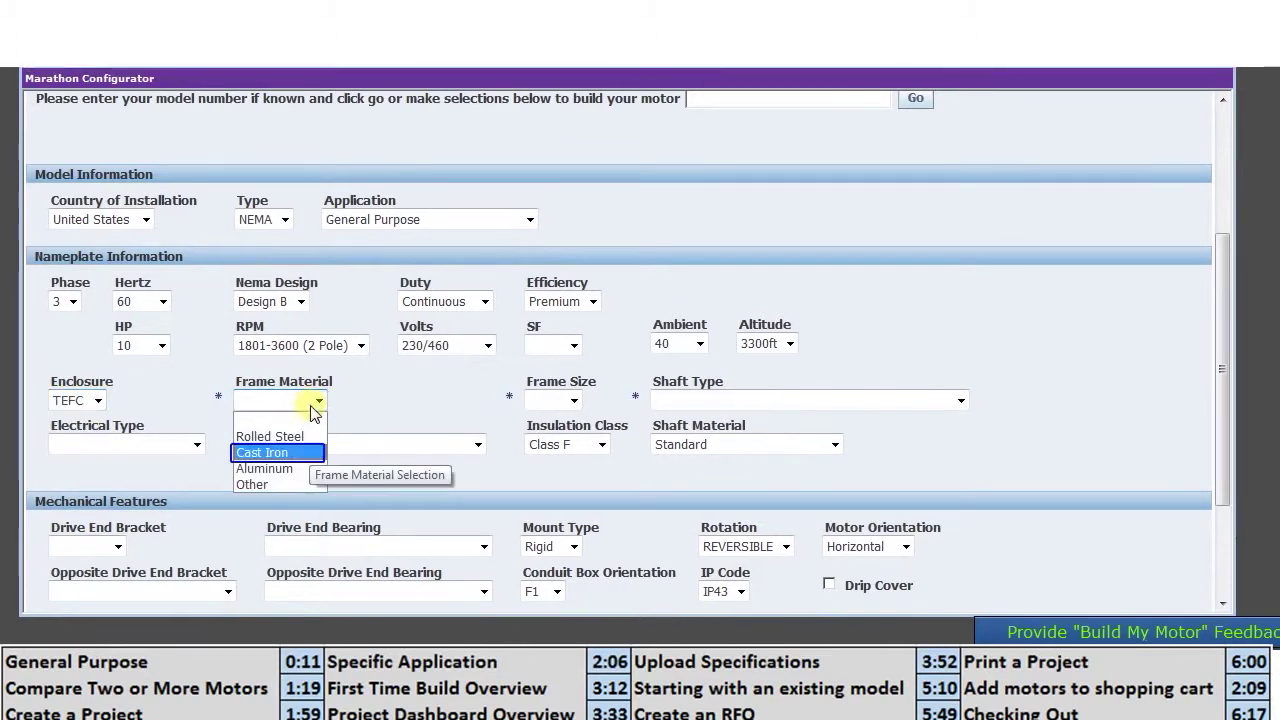
pyautogui.click(294, 456)
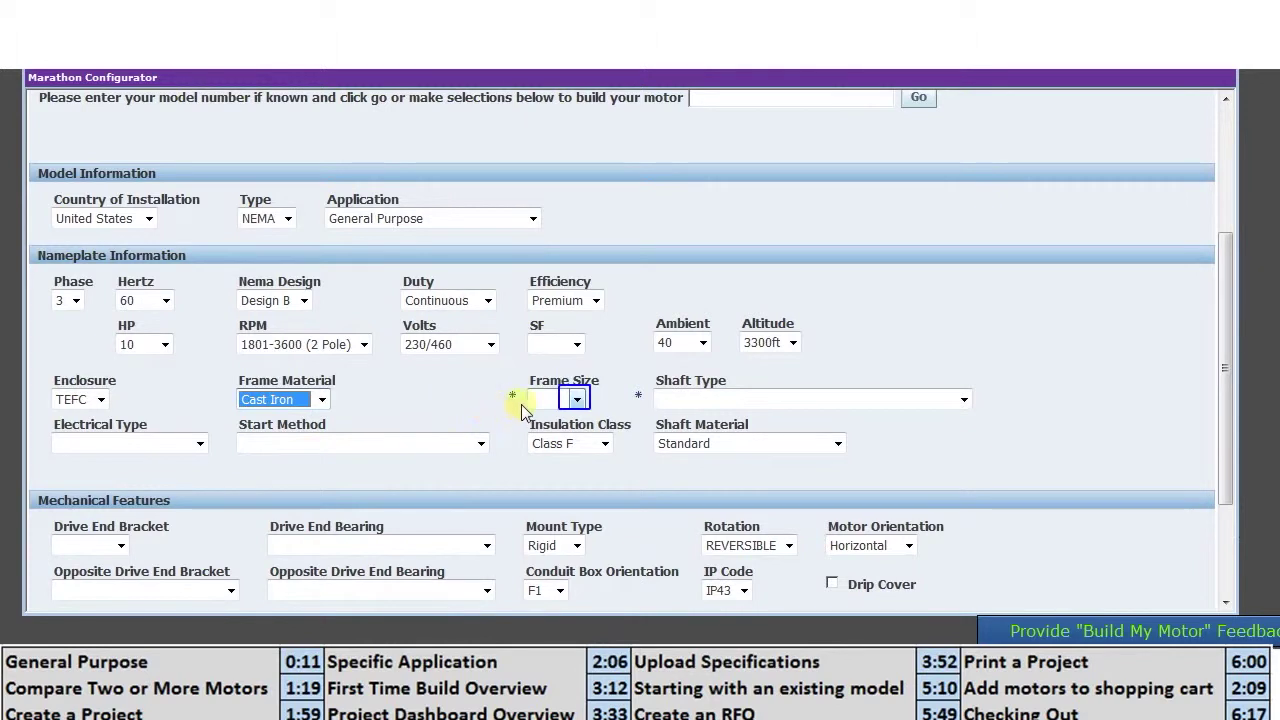
pyautogui.click(580, 400)
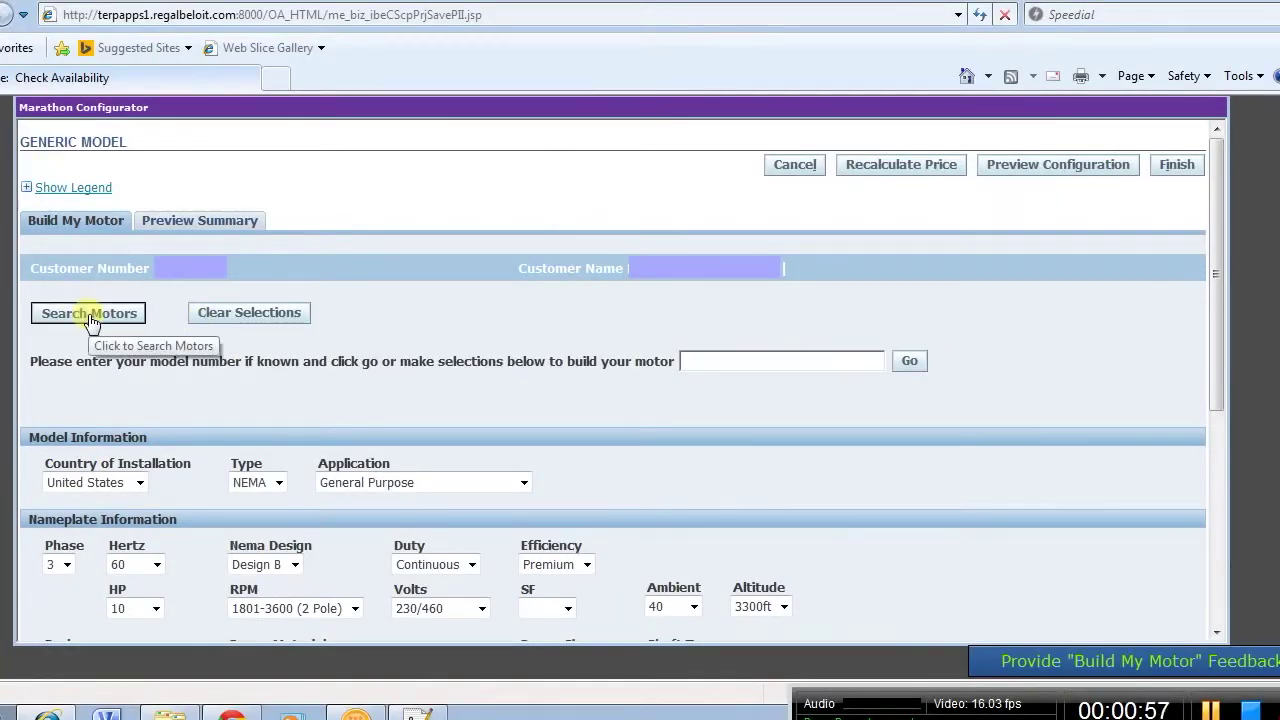
# Search for motors matching the selected attributes and check the availability of stock motor 215TTFC6001.
pyautogui.click(90, 314)
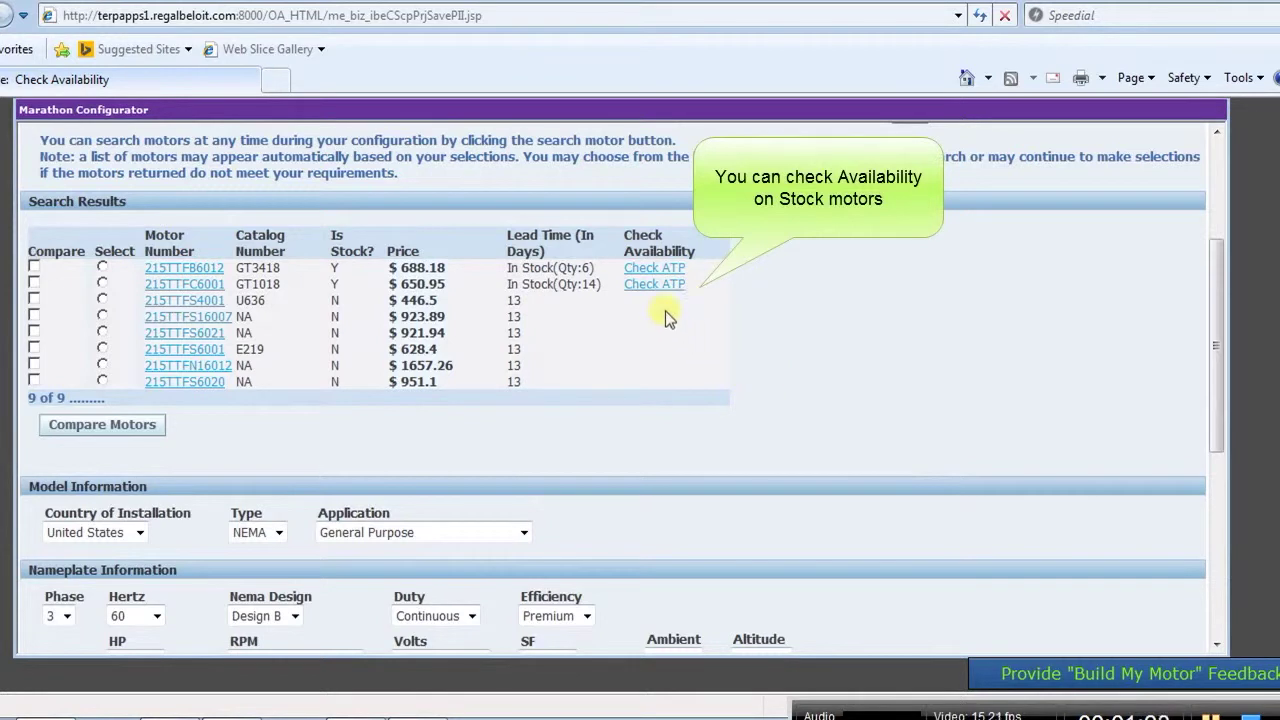
pyautogui.click(655, 284)
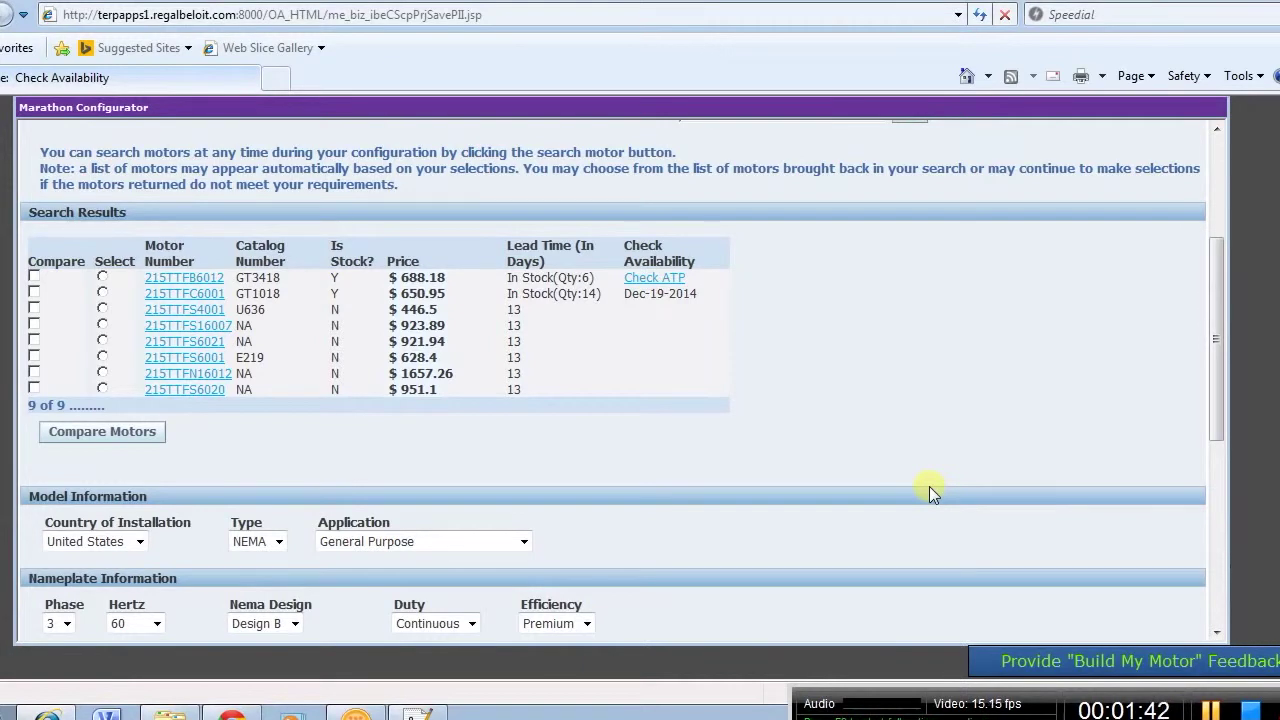
# Mark motors 215TTFS6001 and 215TTFC6001 in the search results and open their spec comparison.
pyautogui.click(34, 356)
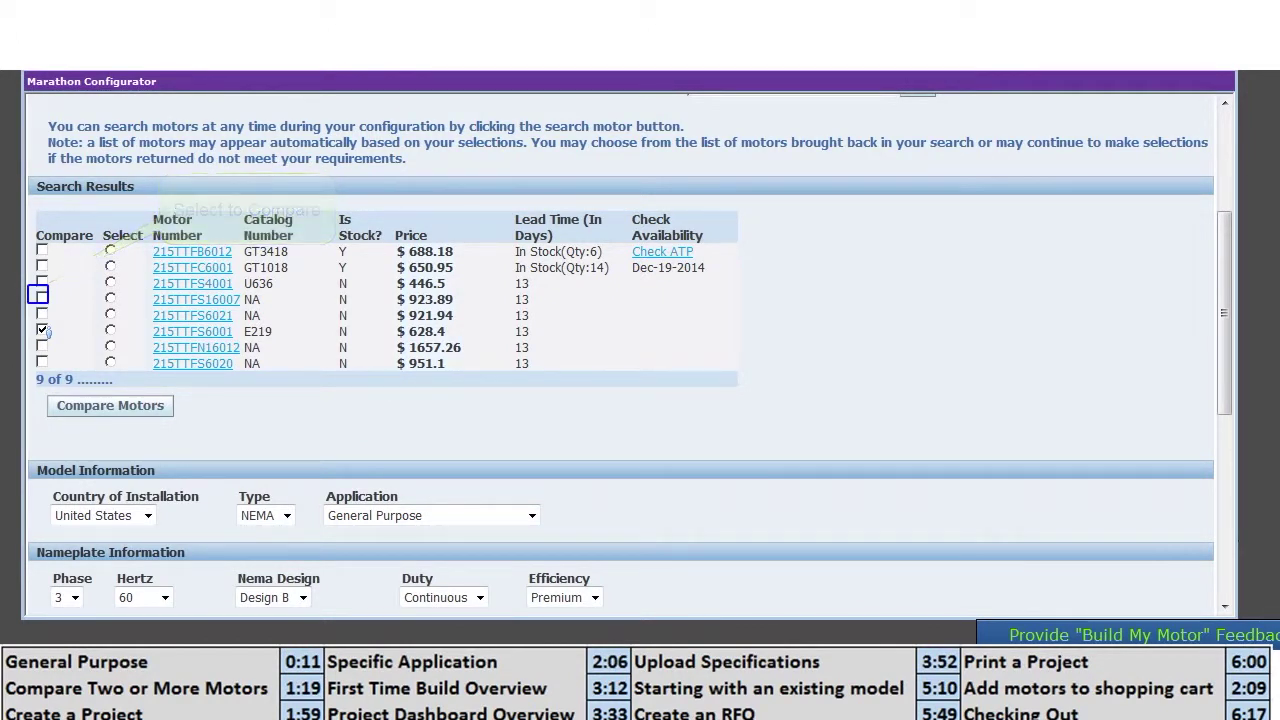
pyautogui.click(41, 265)
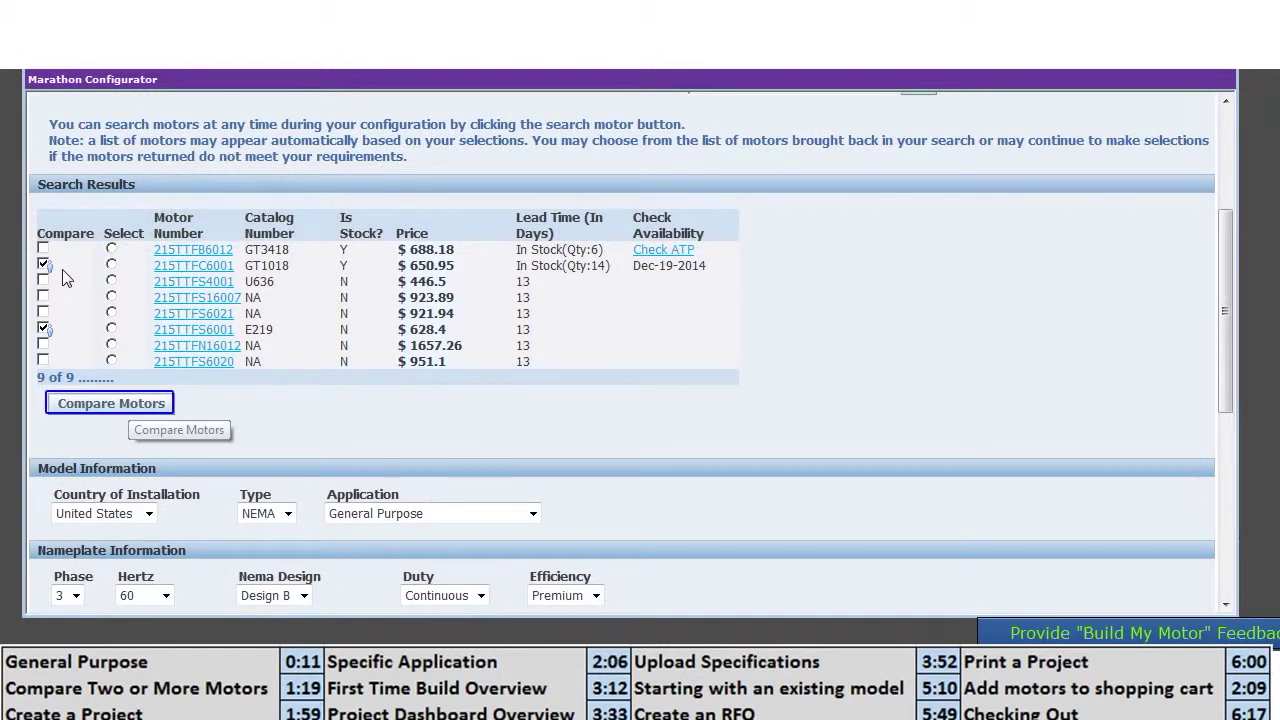
pyautogui.click(140, 420)
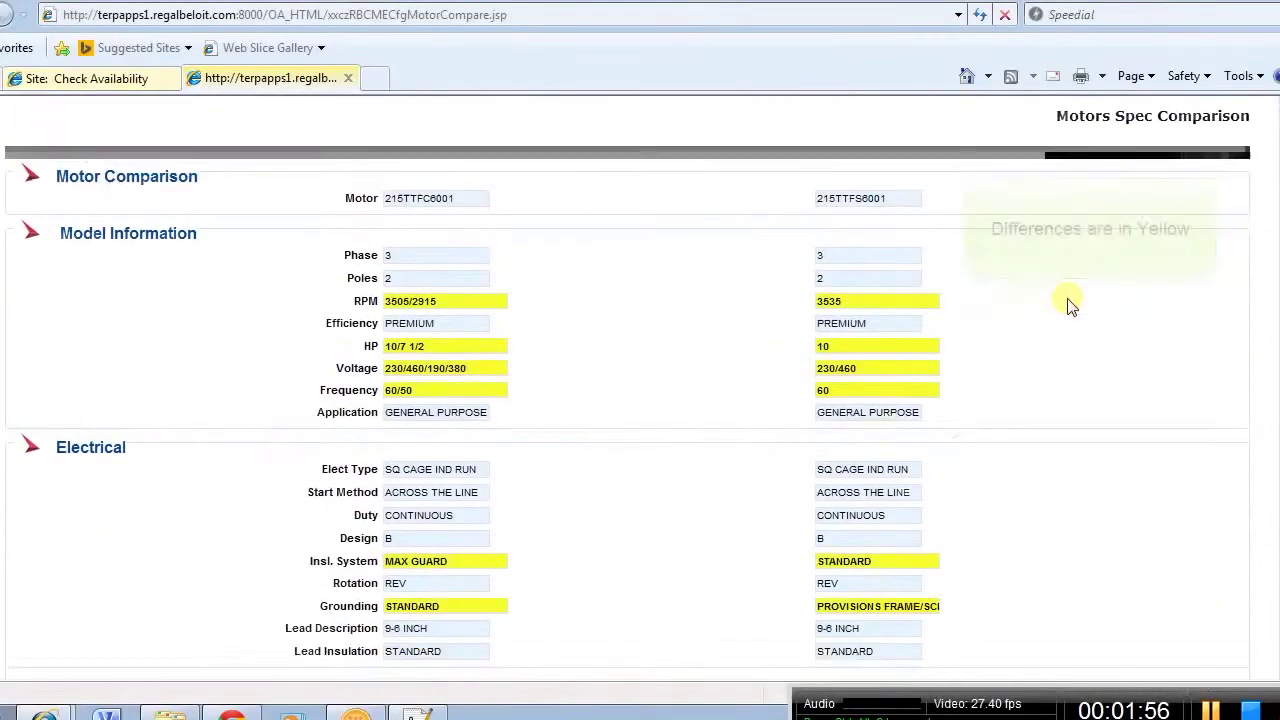
# Examine the highlighted differences between the two motors throughout the spec comparison, from model information to bearing information.
pyautogui.scroll(-3, 1070, 300)
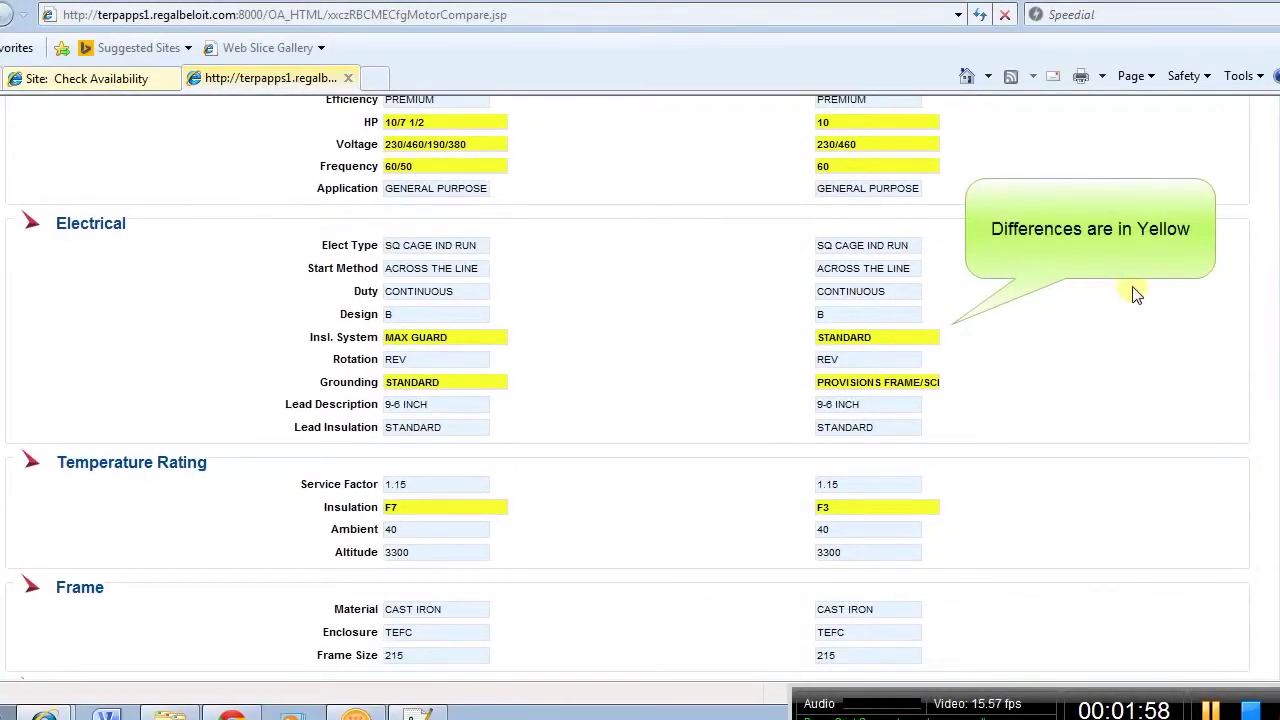
pyautogui.scroll(-2, 1135, 294)
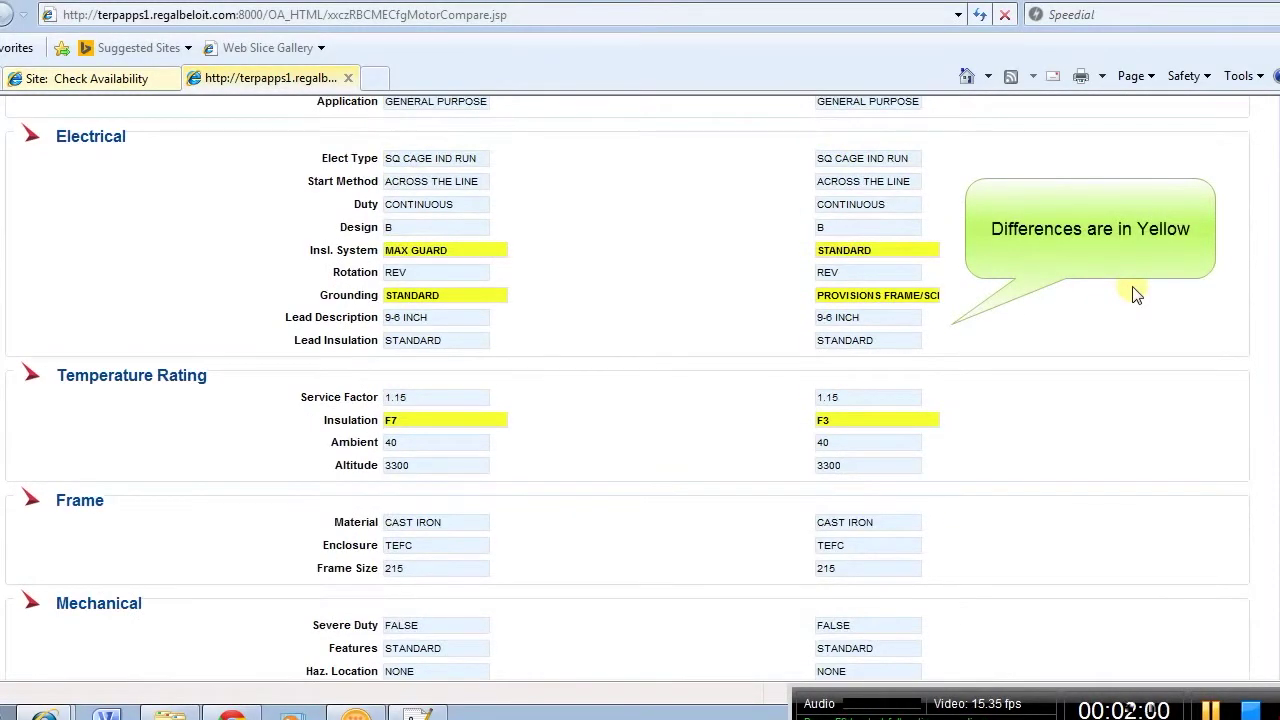
pyautogui.scroll(-5, 1135, 294)
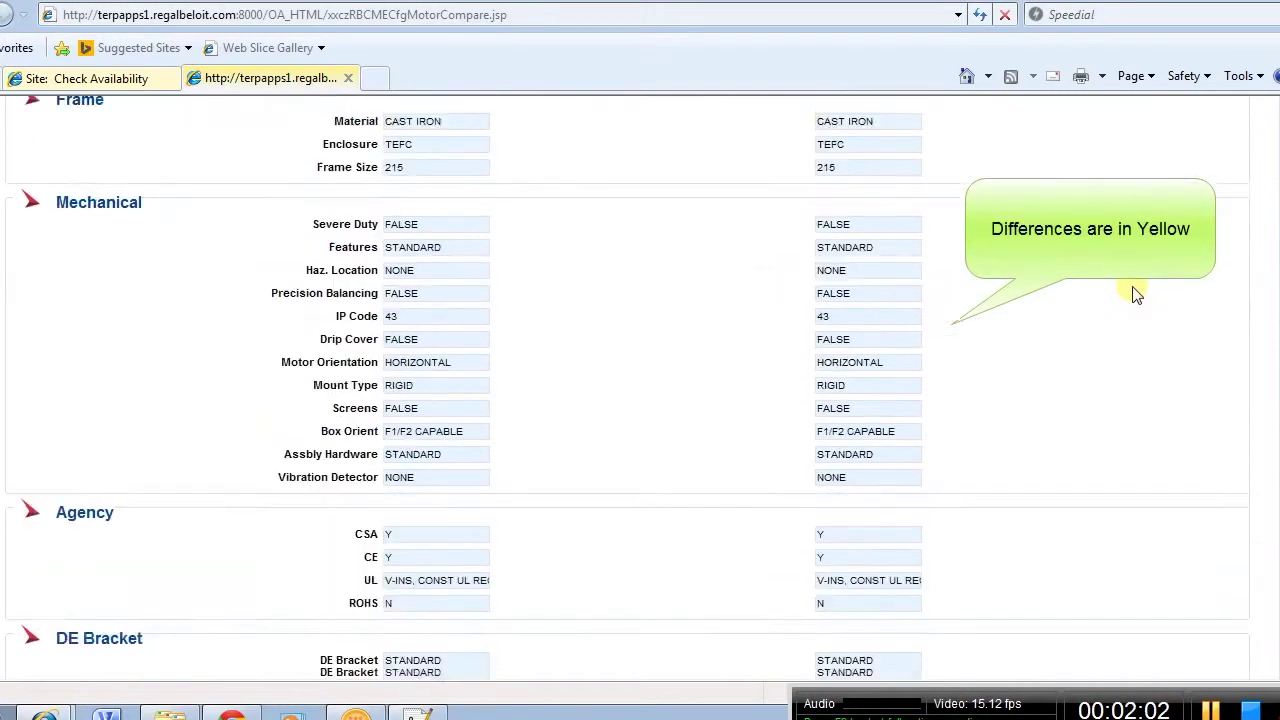
pyautogui.scroll(-5, 1135, 294)
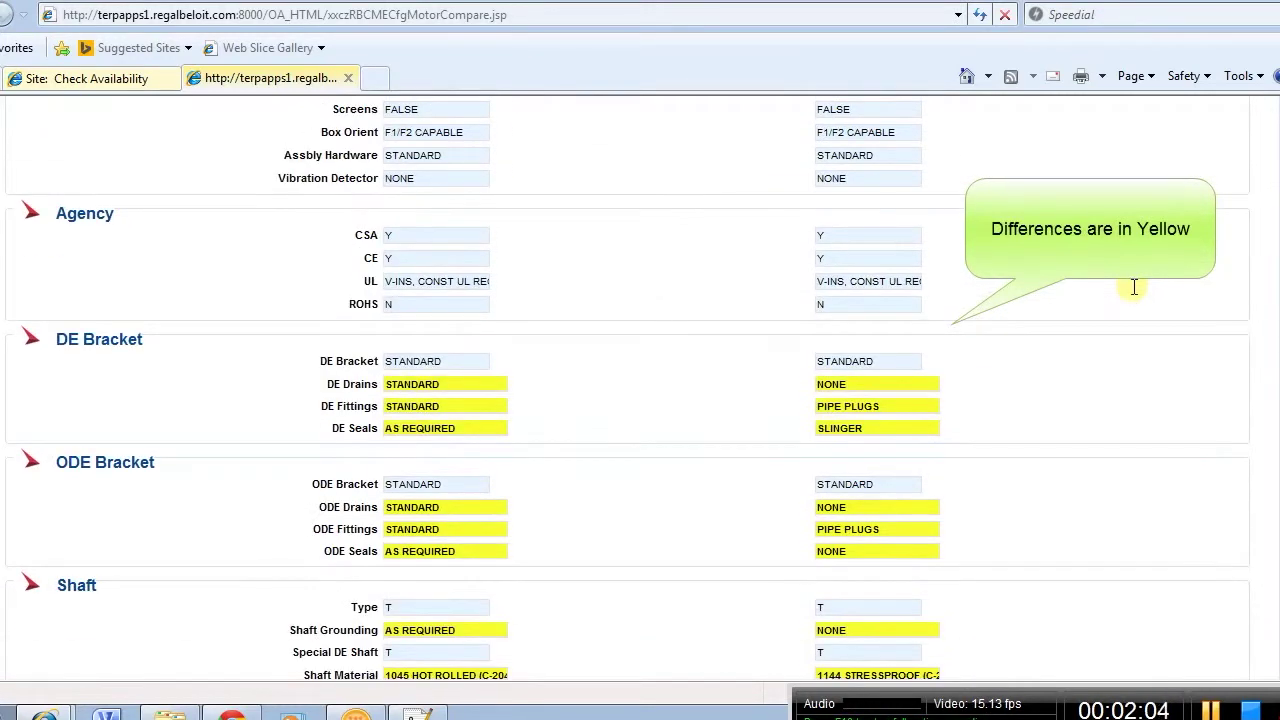
pyautogui.scroll(-5, 1134, 287)
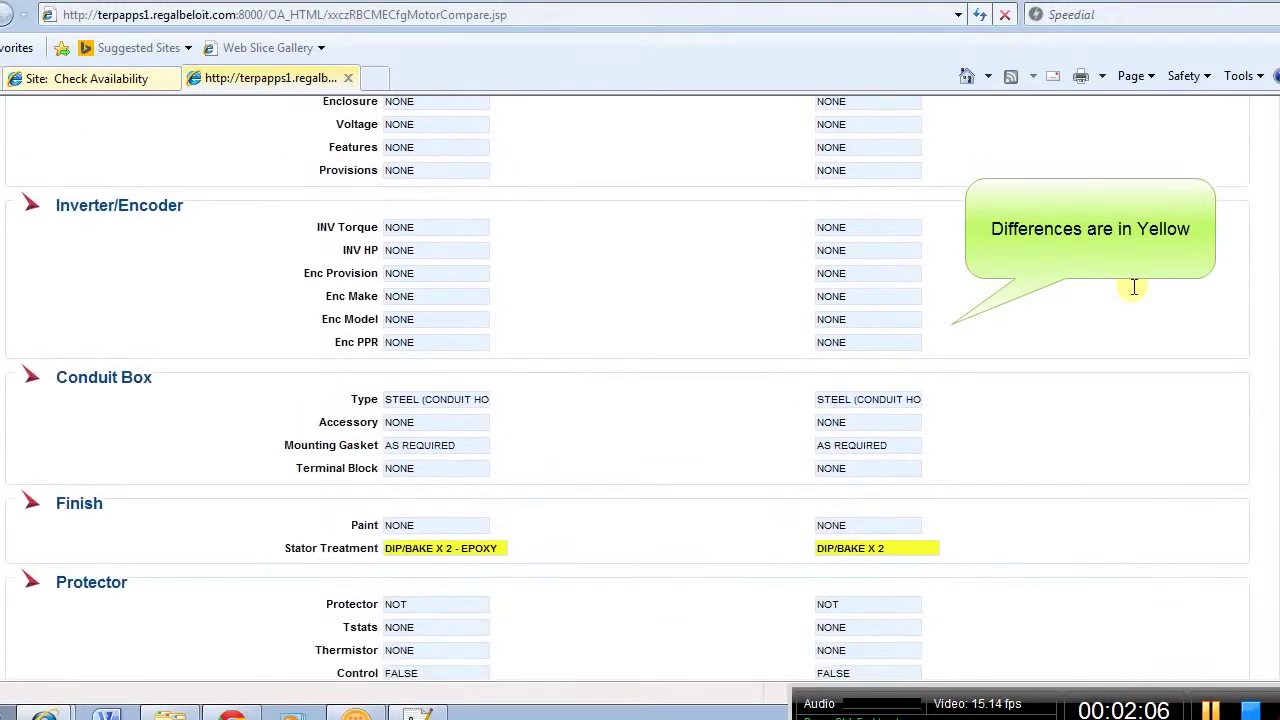
pyautogui.scroll(-5, 1134, 287)
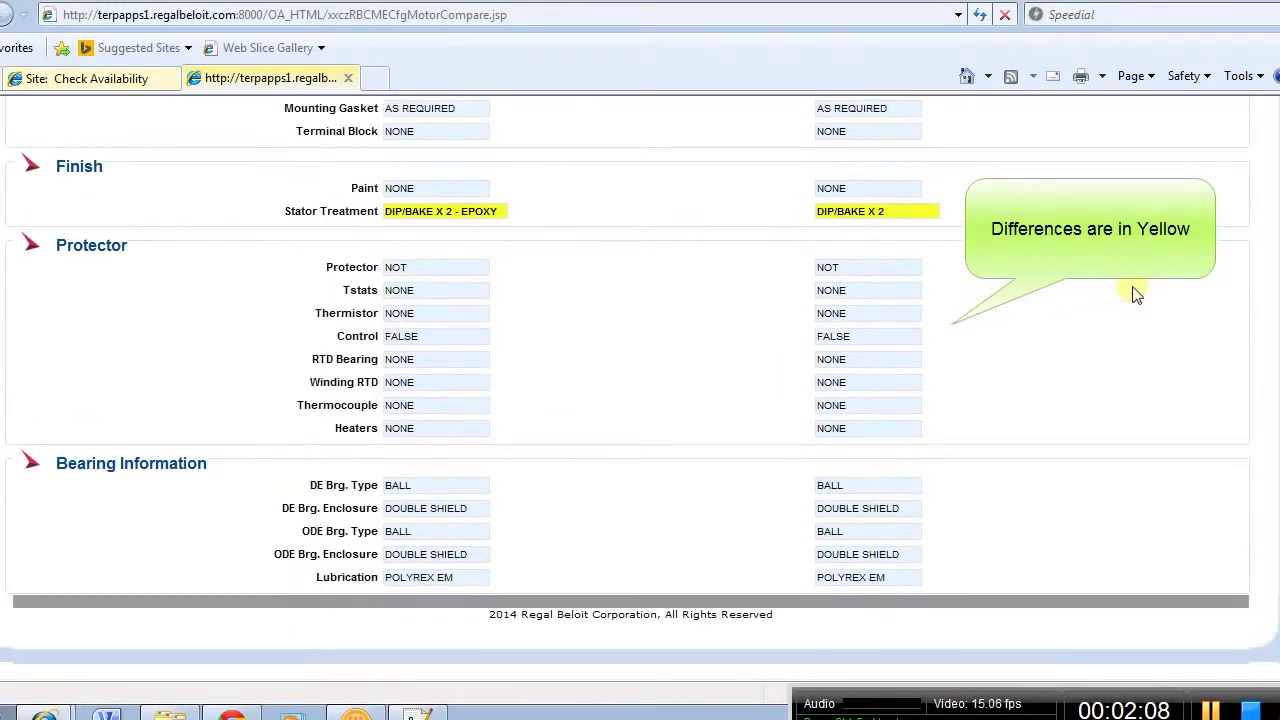
pyautogui.scroll(1, 1136, 294)
pyautogui.scroll(9, 1135, 294)
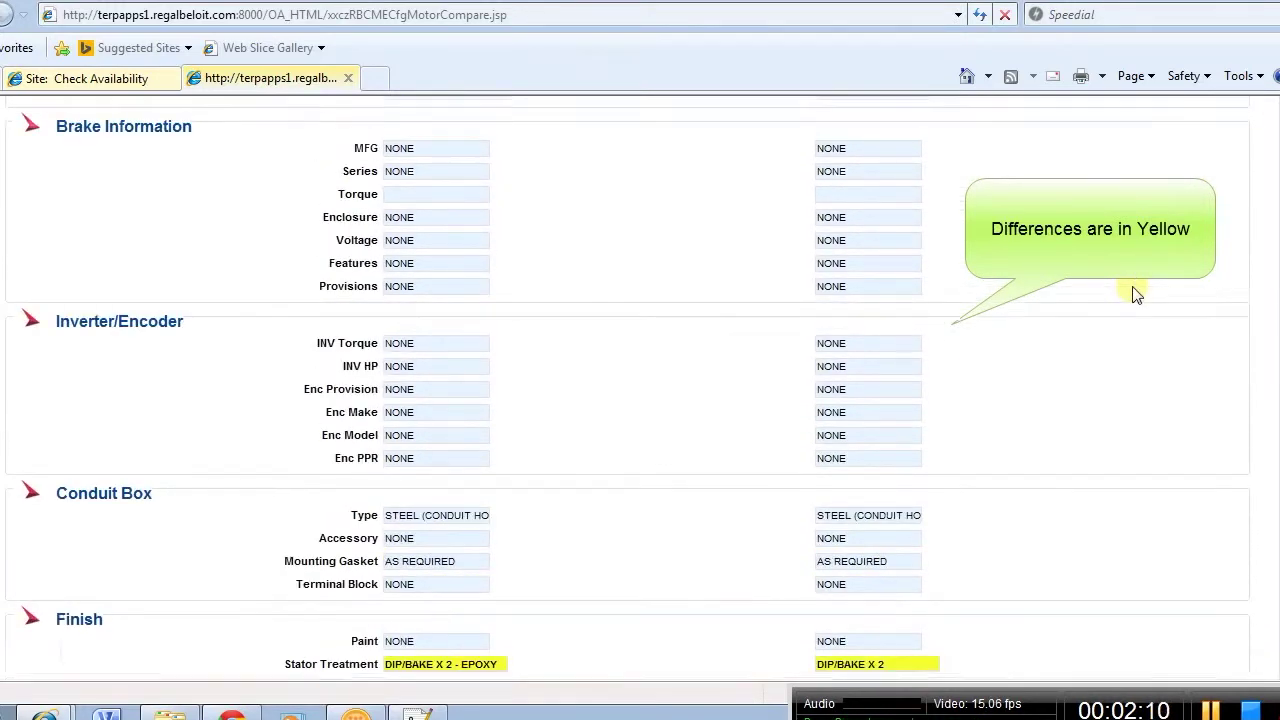
pyautogui.scroll(12, 1135, 294)
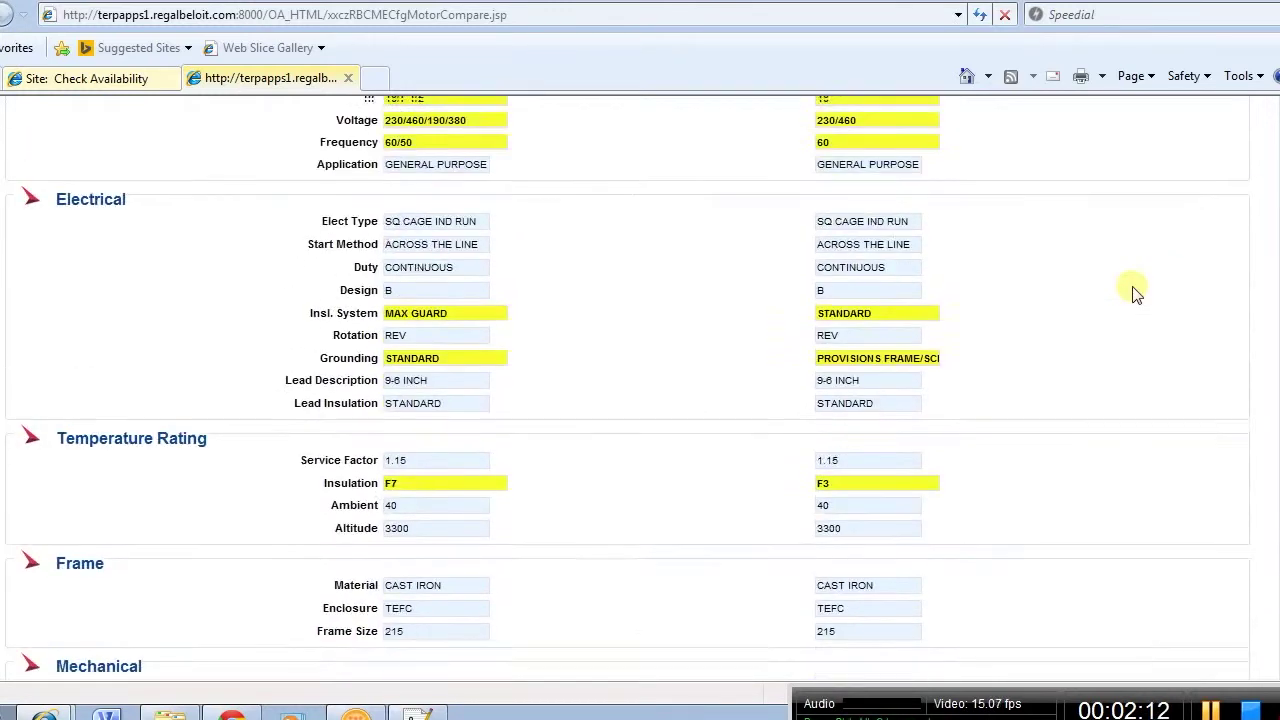
pyautogui.scroll(2, 1135, 294)
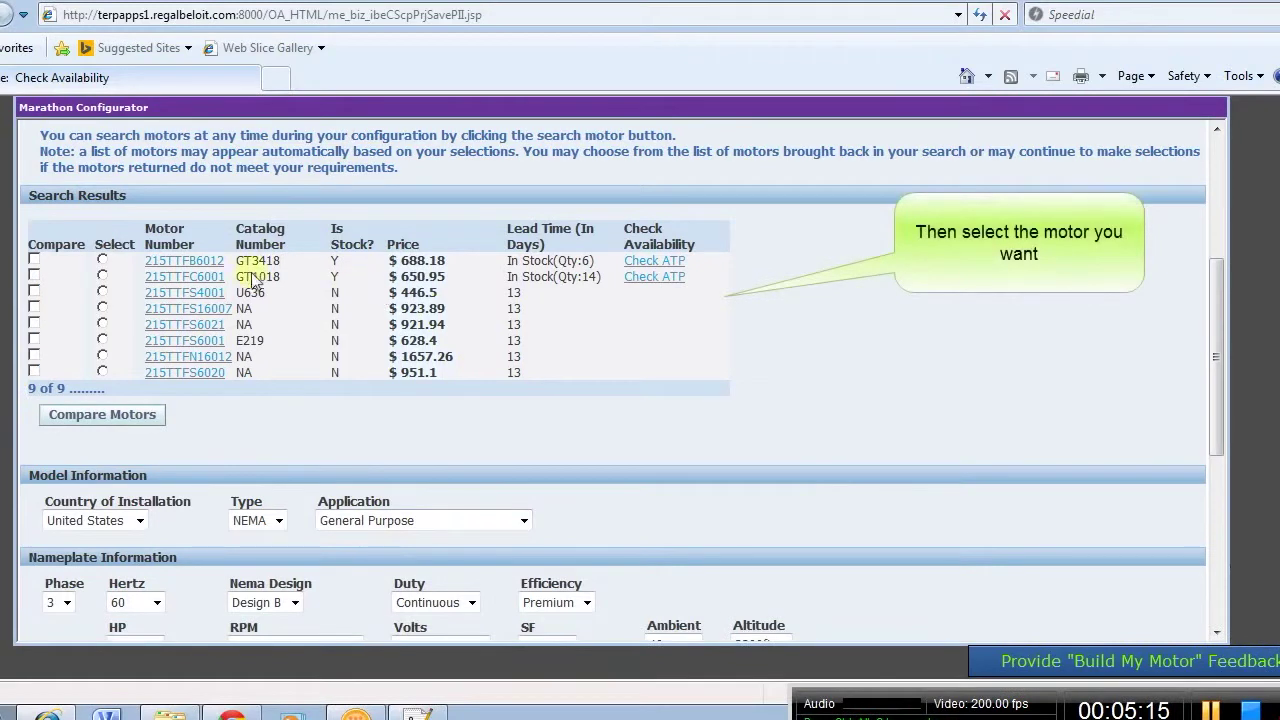
# Select motor 215TTFS6001 from the search results and save it to a new project named My Project.
pyautogui.click(101, 341)
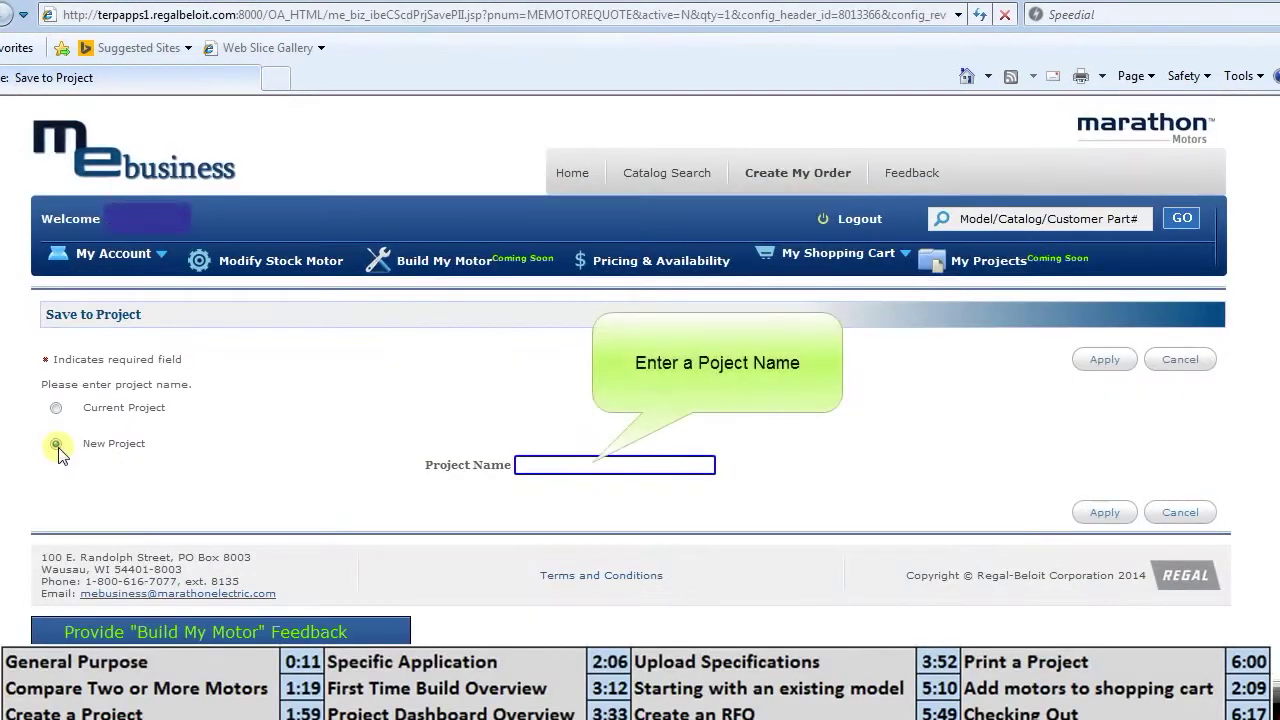
pyautogui.click(55, 443)
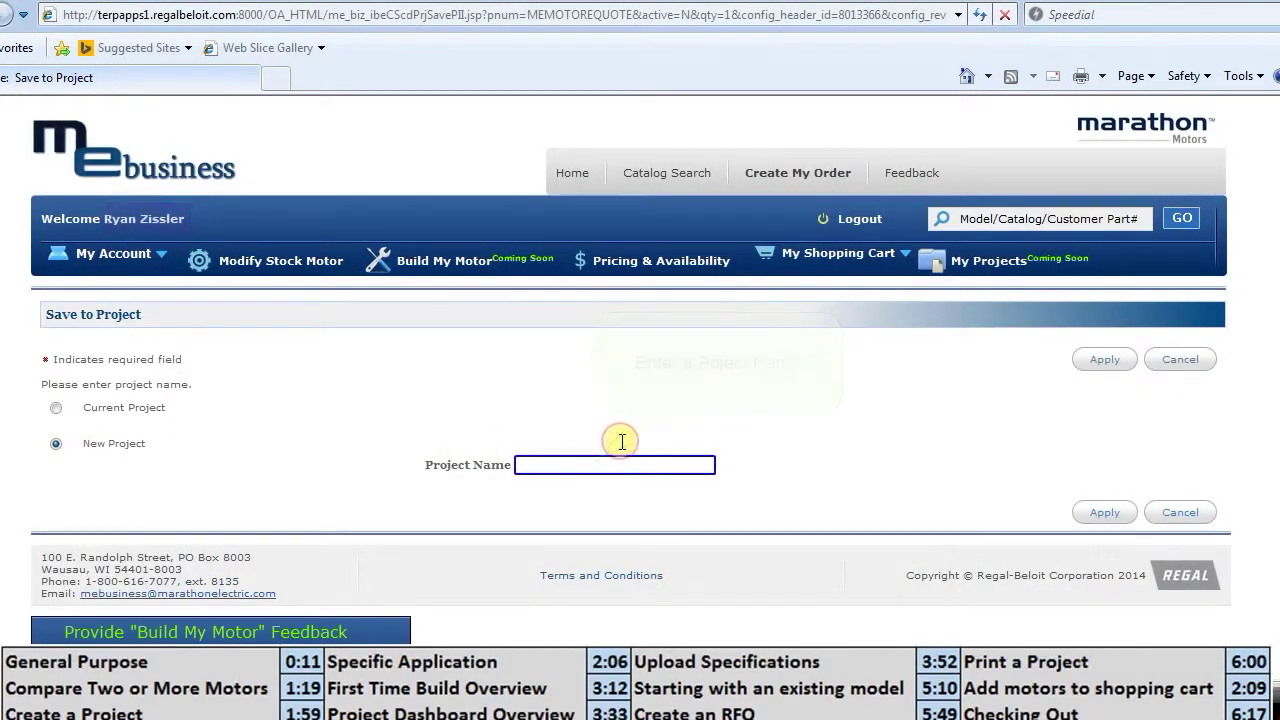
pyautogui.write('My Project')
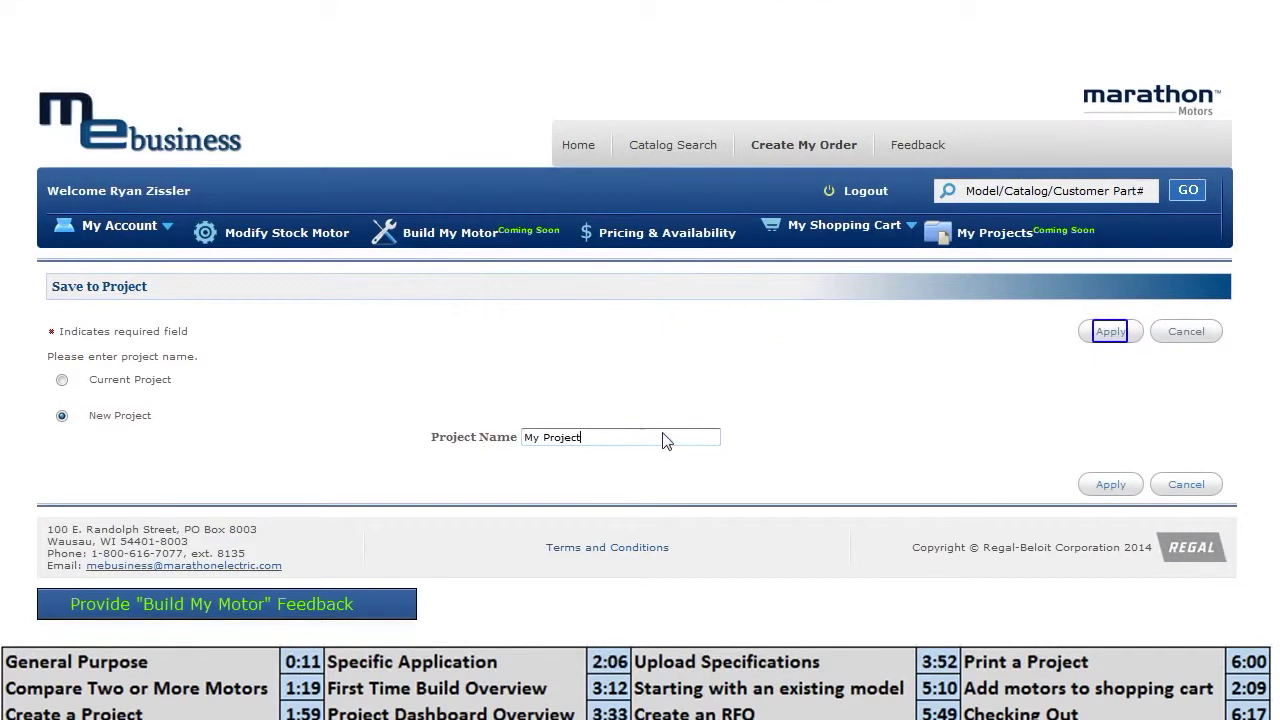
pyautogui.click(1110, 334)
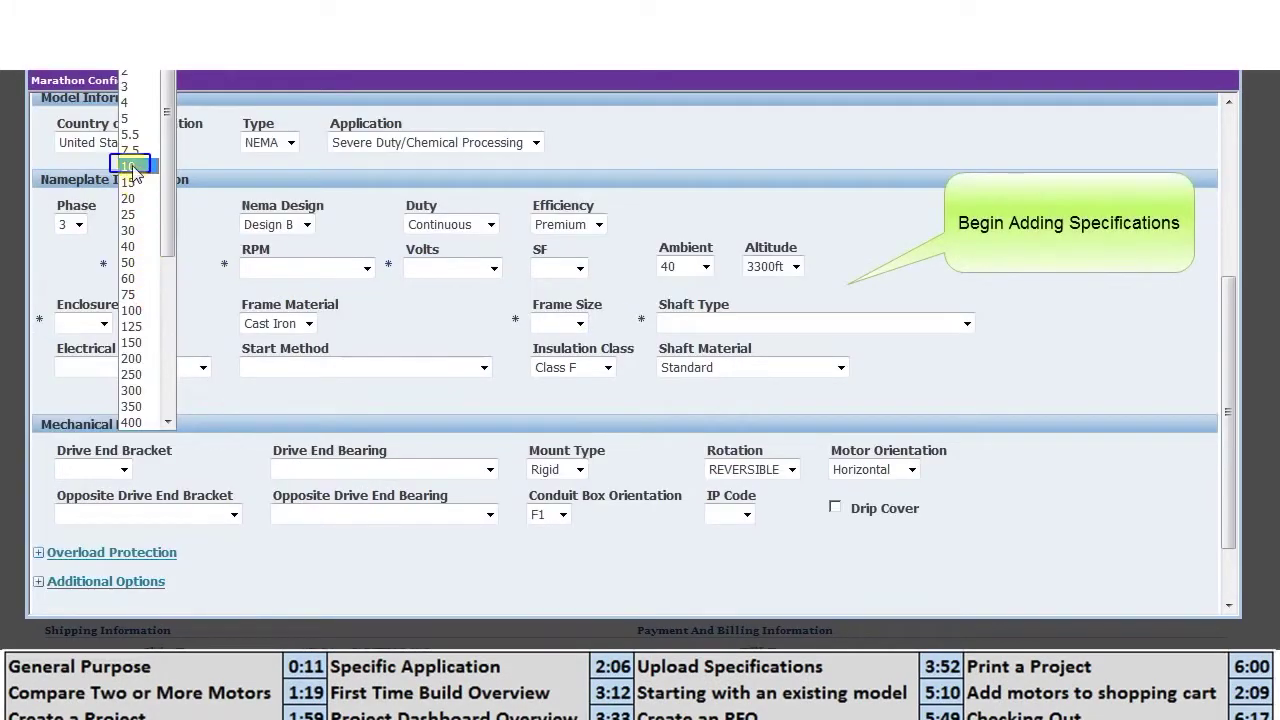
# Set the Severe Duty/Chemical Processing motor to 10 HP, 1801-3600 (2 Pole) RPM, 230/460 volts and frame size 215.
pyautogui.click(133, 166)
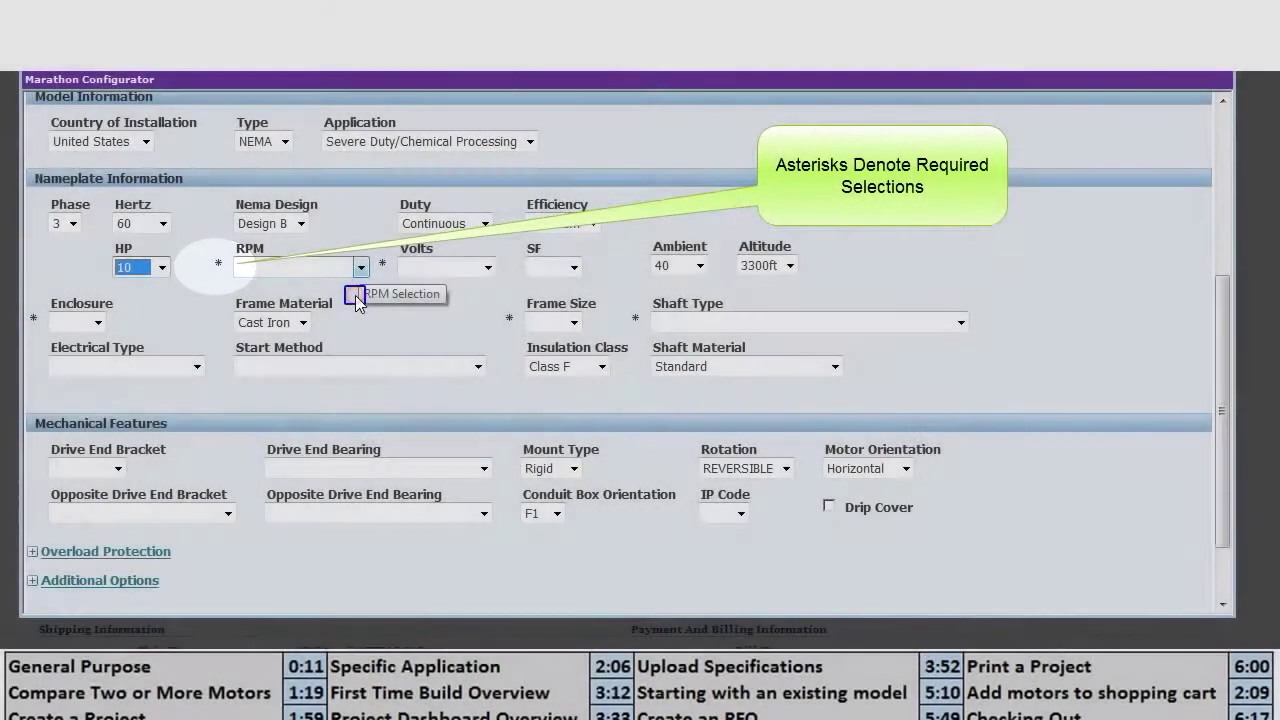
pyautogui.click(355, 296)
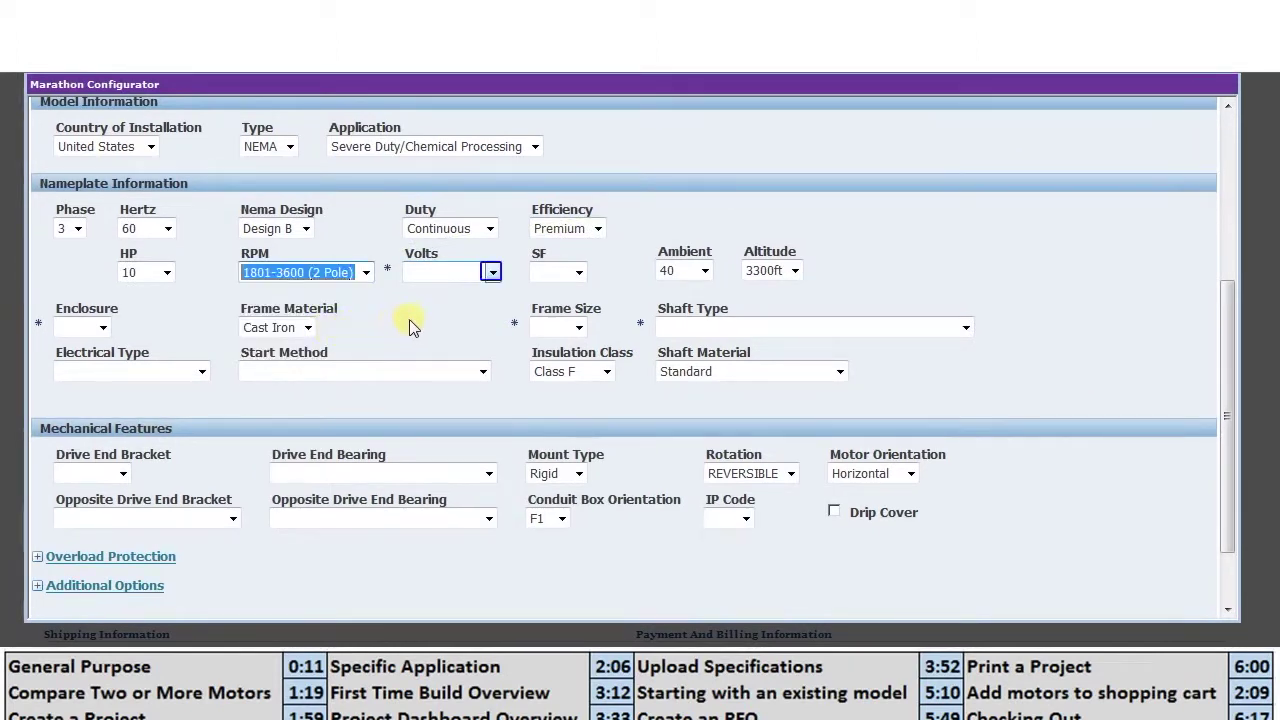
pyautogui.click(493, 277)
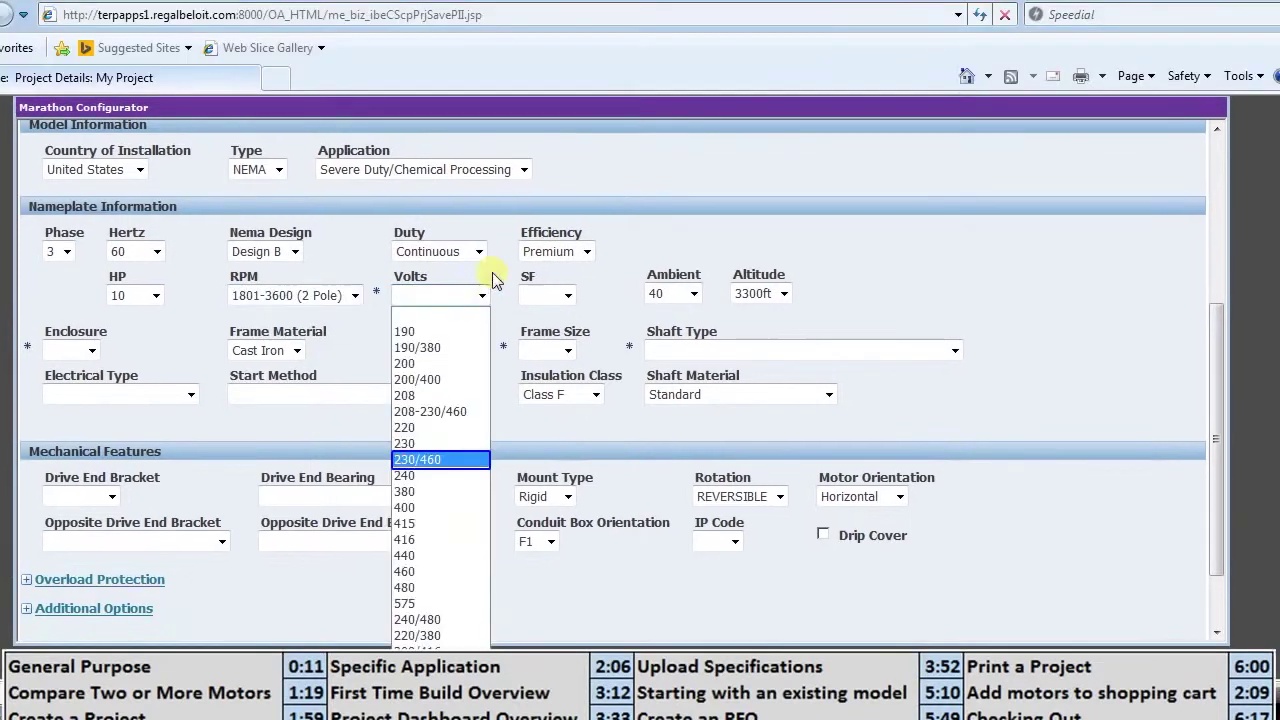
pyautogui.click(427, 461)
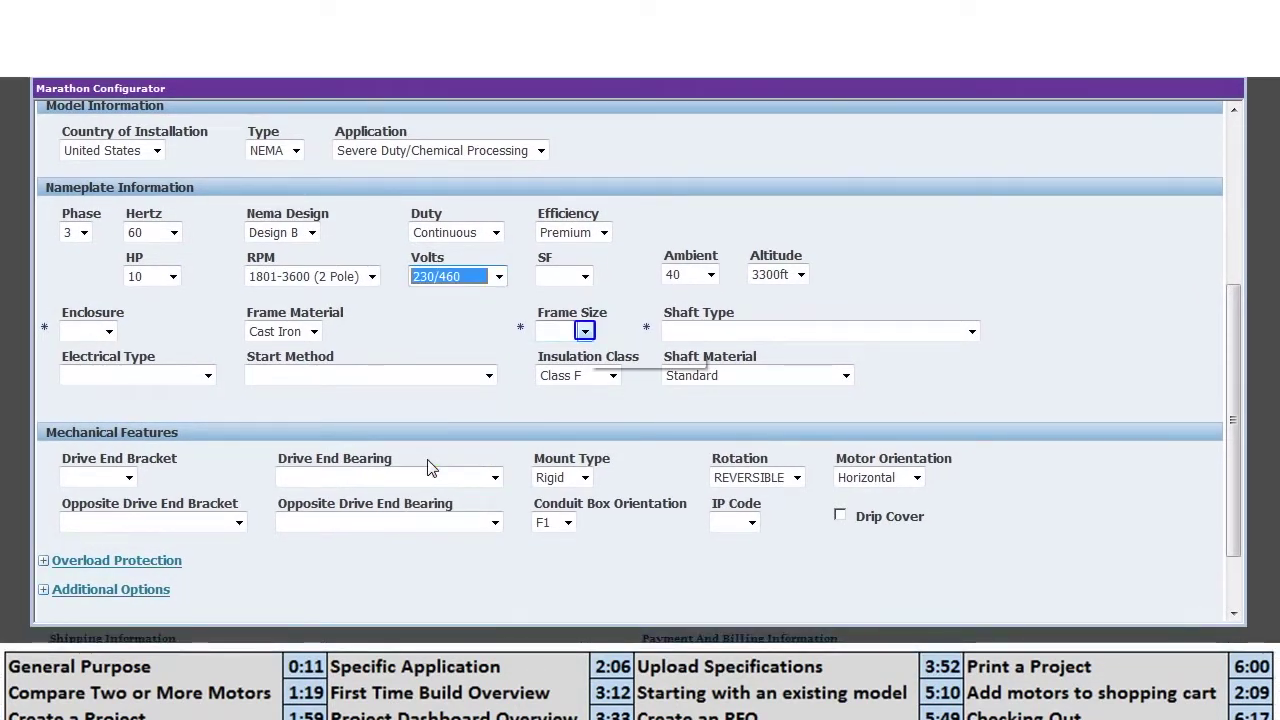
pyautogui.click(585, 332)
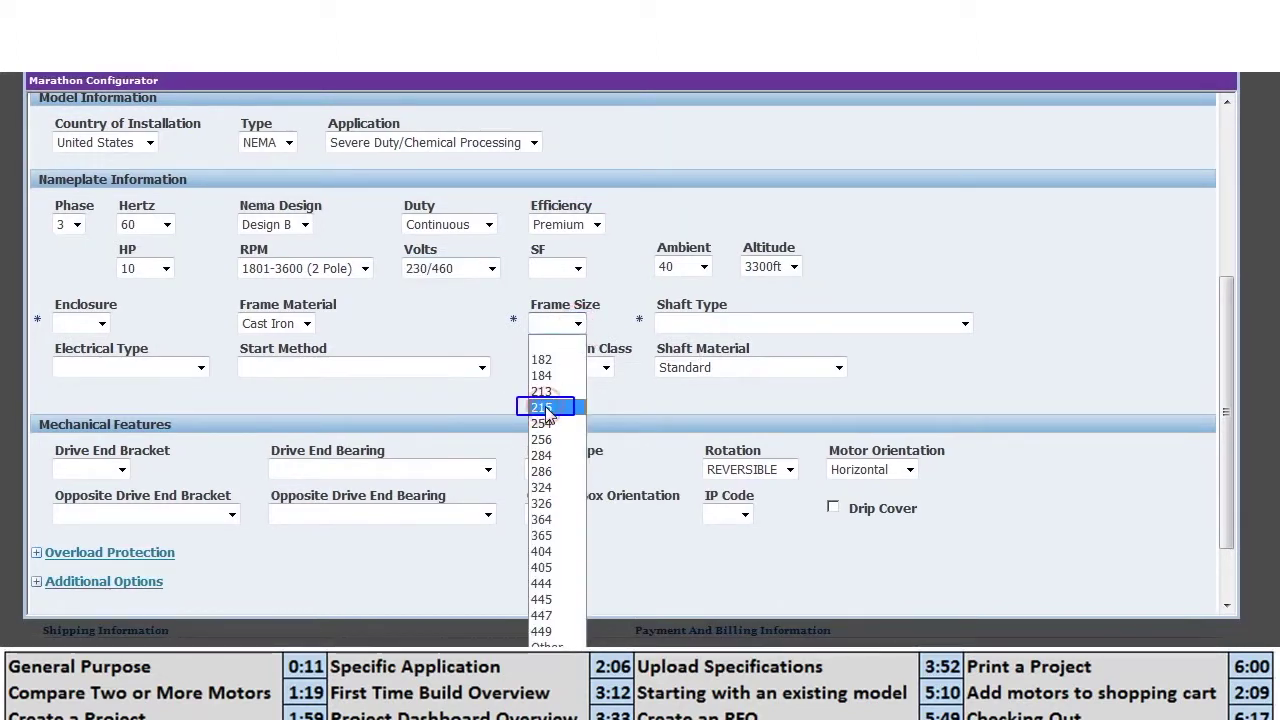
pyautogui.click(545, 408)
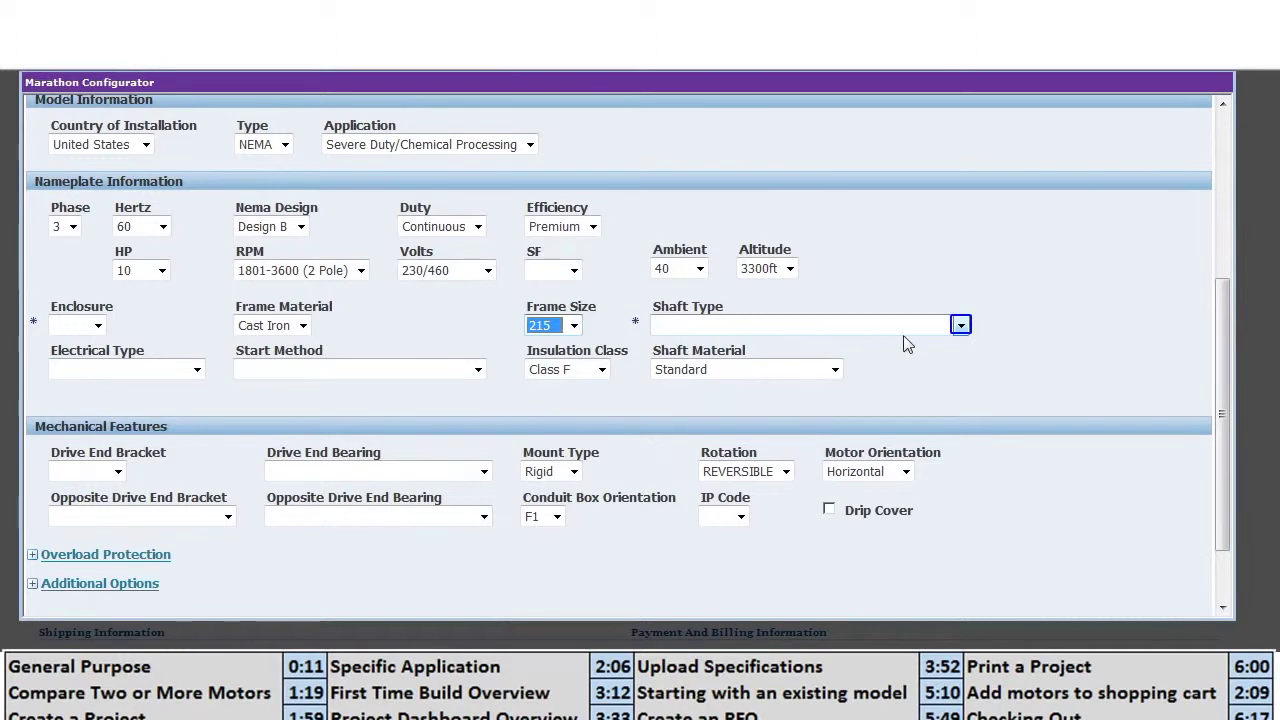
# Set the Severe Duty/Chemical Processing motor's shaft type to T and its enclosure to TEFC.
pyautogui.click(962, 328)
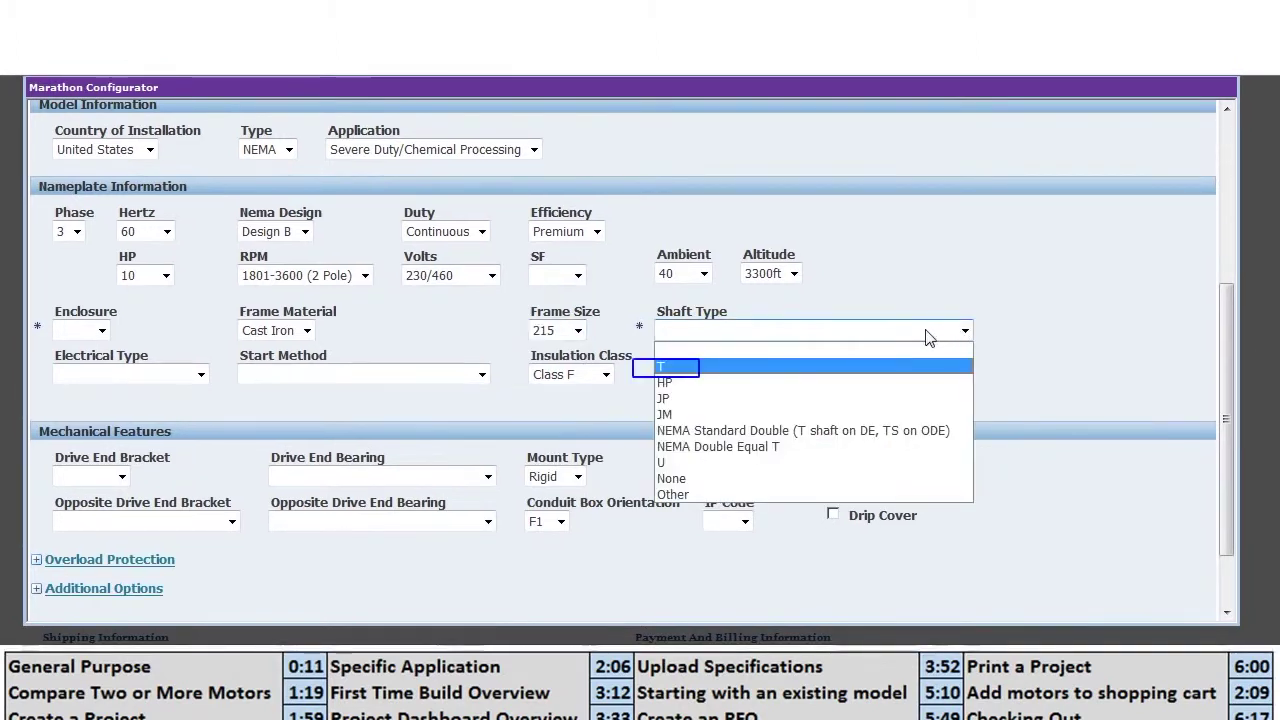
pyautogui.click(675, 370)
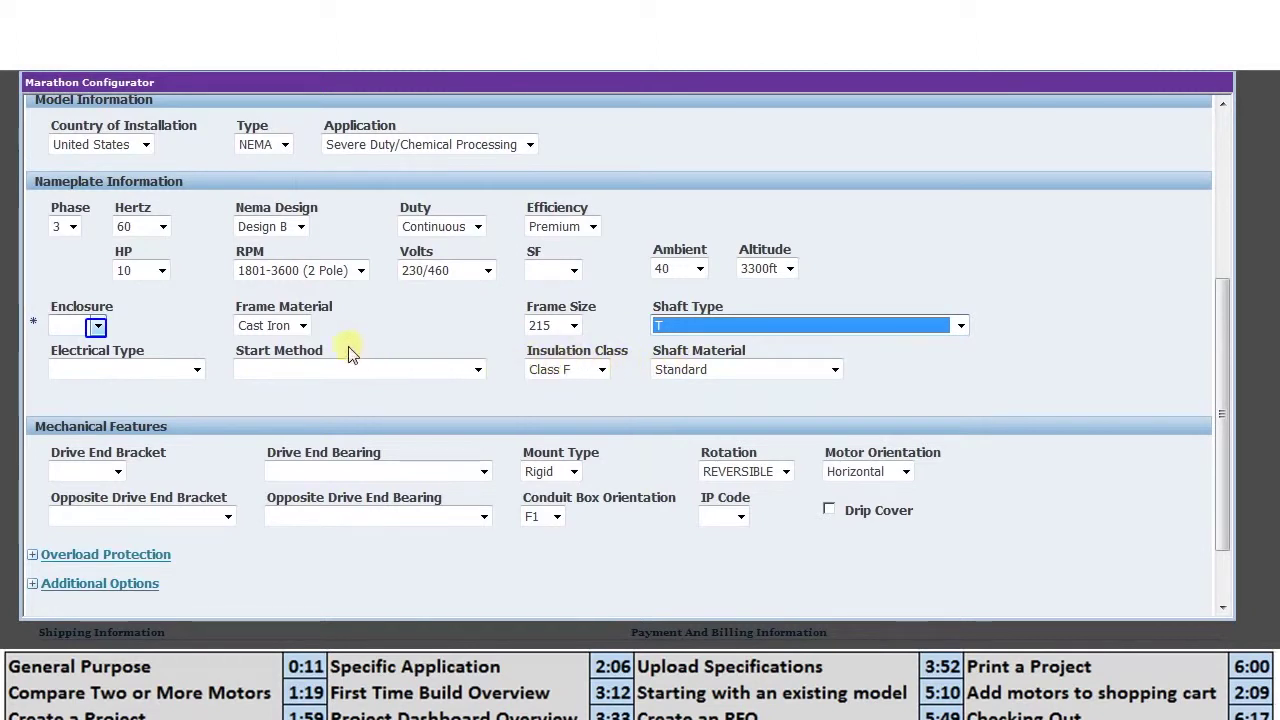
pyautogui.click(98, 327)
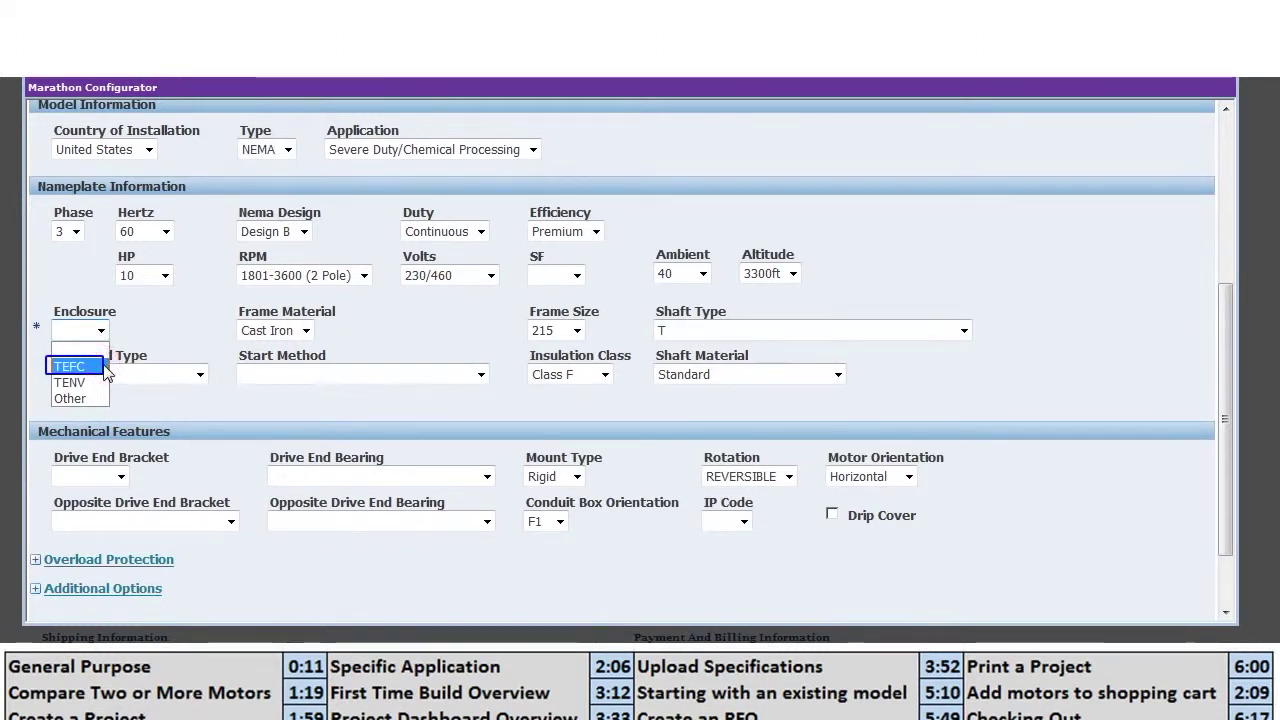
pyautogui.click(106, 368)
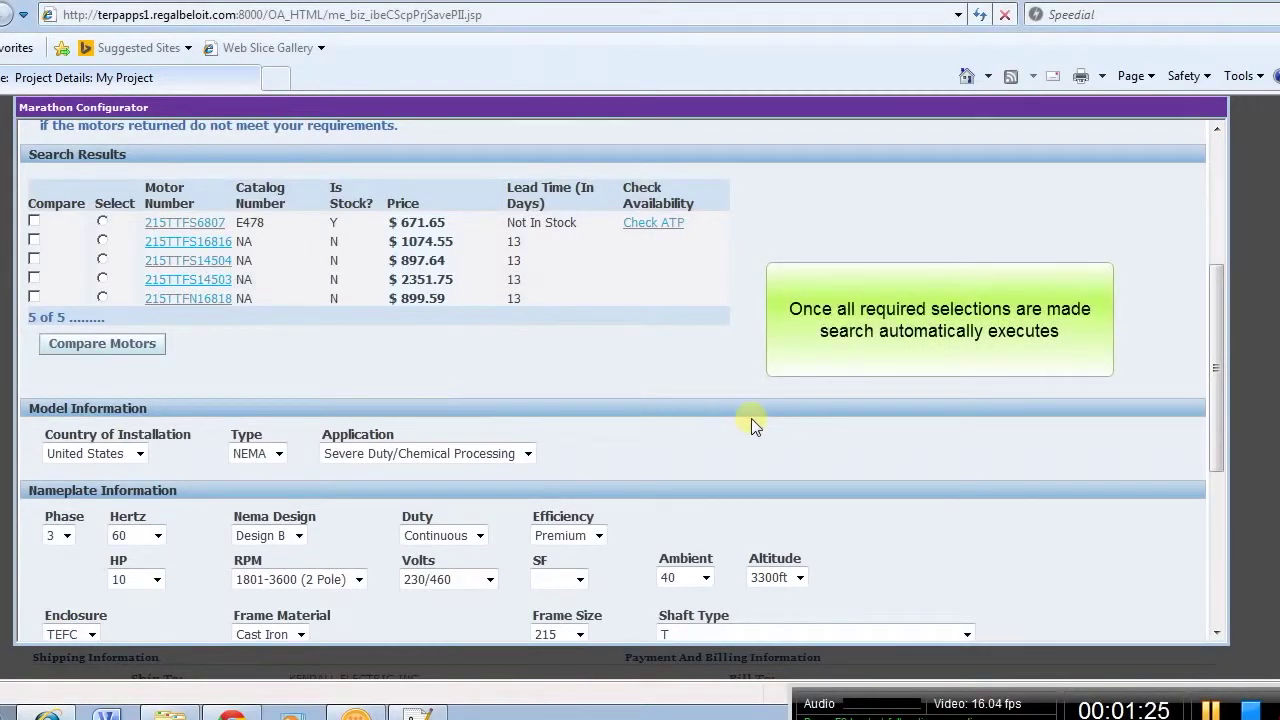
# Expand the motor's additional options and enable Insulation Options with the MAXGUARD insulation system.
pyautogui.scroll(1, 751, 418)
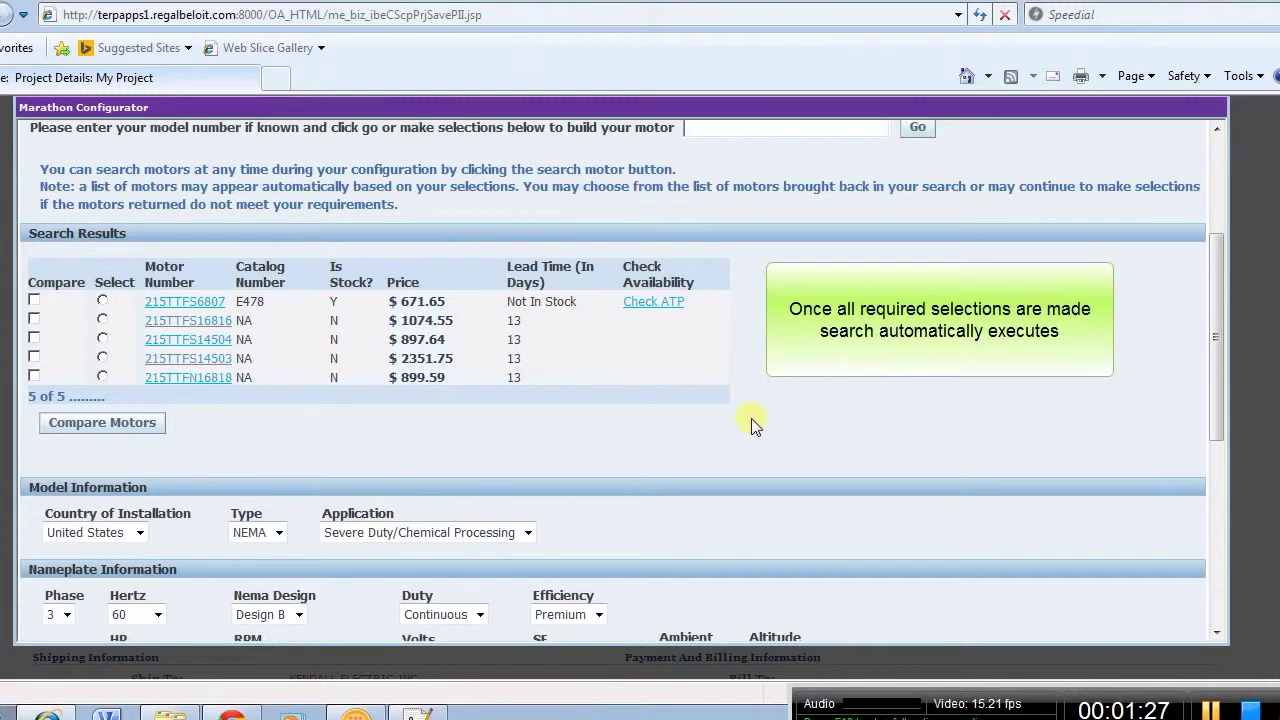
pyautogui.scroll(-3, 751, 418)
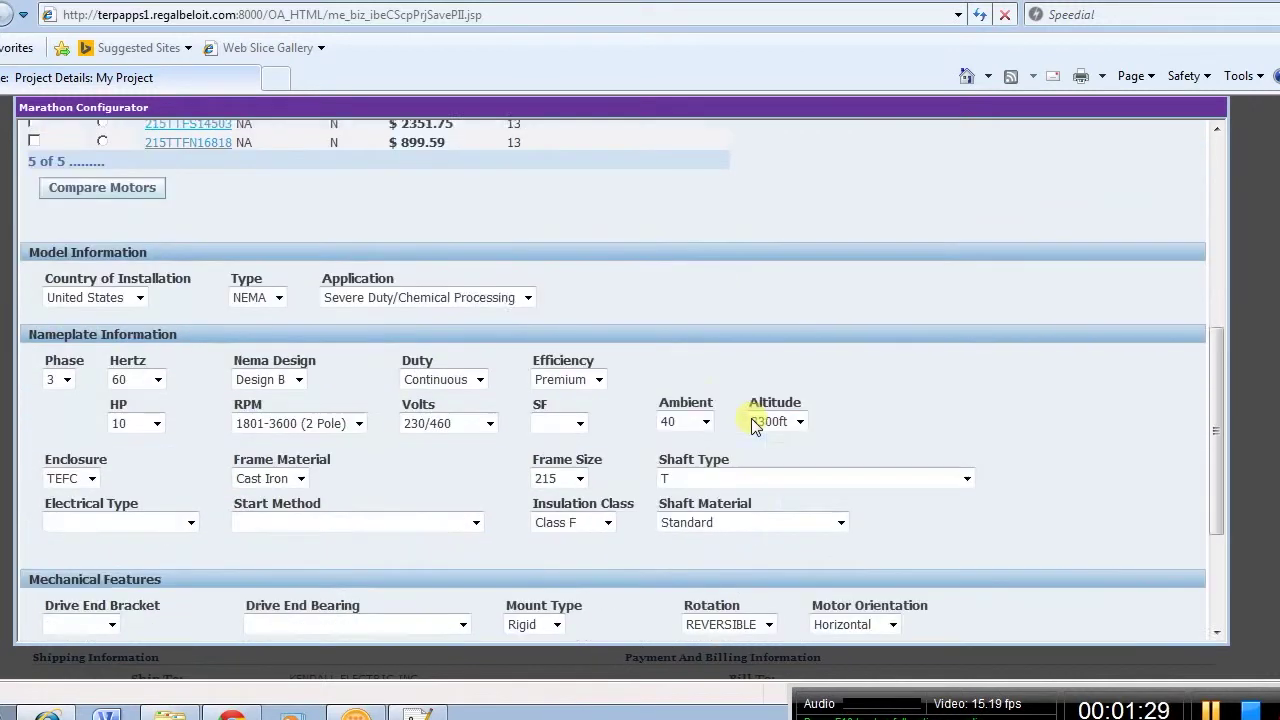
pyautogui.scroll(-3, 753, 422)
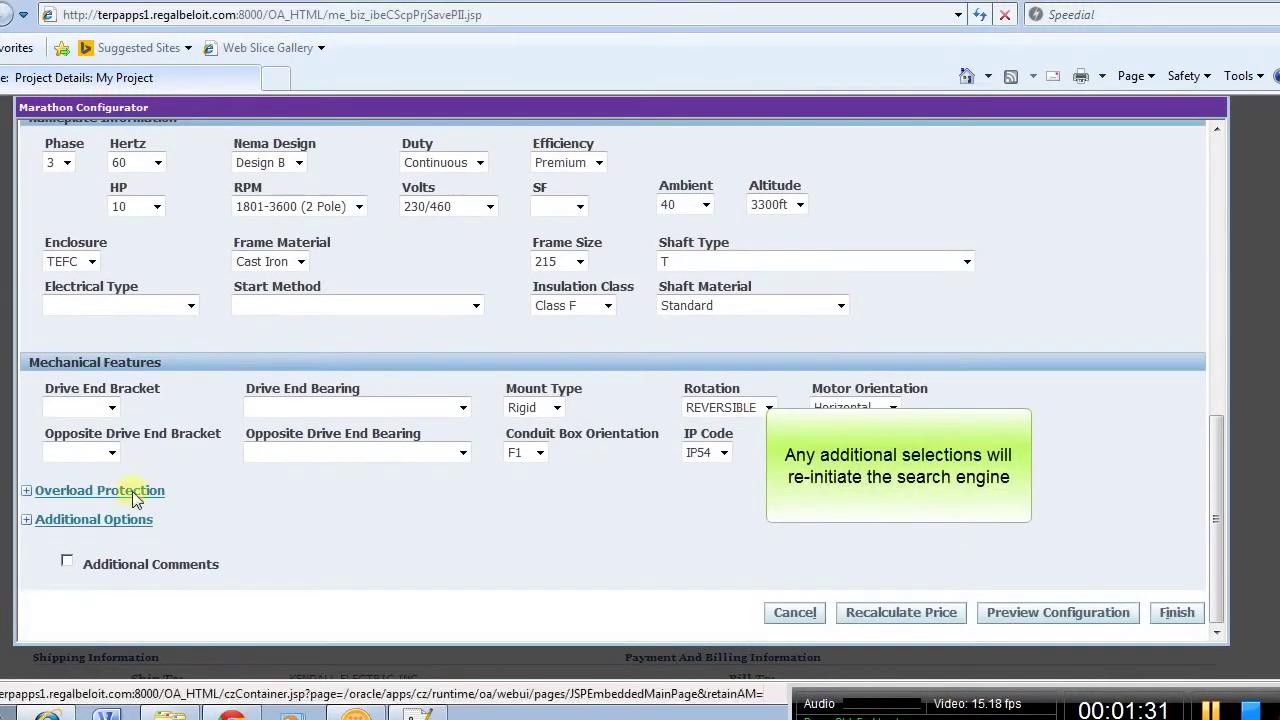
pyautogui.click(27, 519)
pyautogui.scroll(-2, 476, 490)
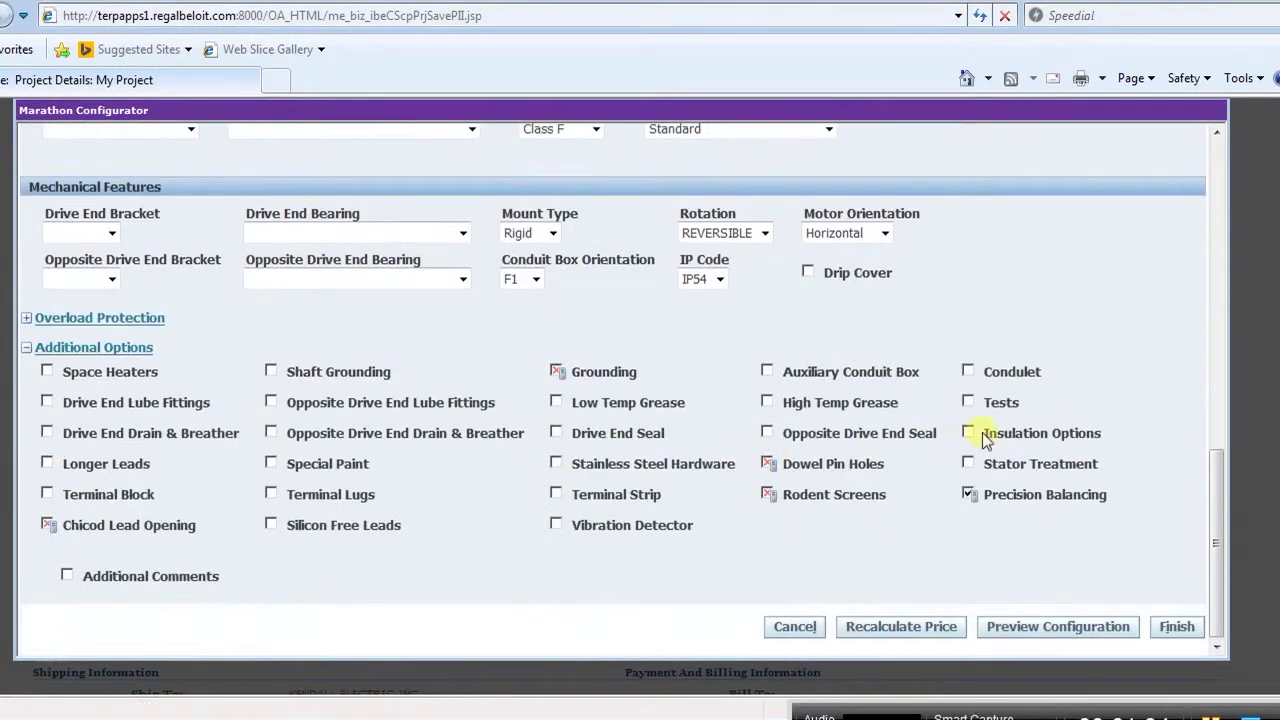
pyautogui.click(983, 434)
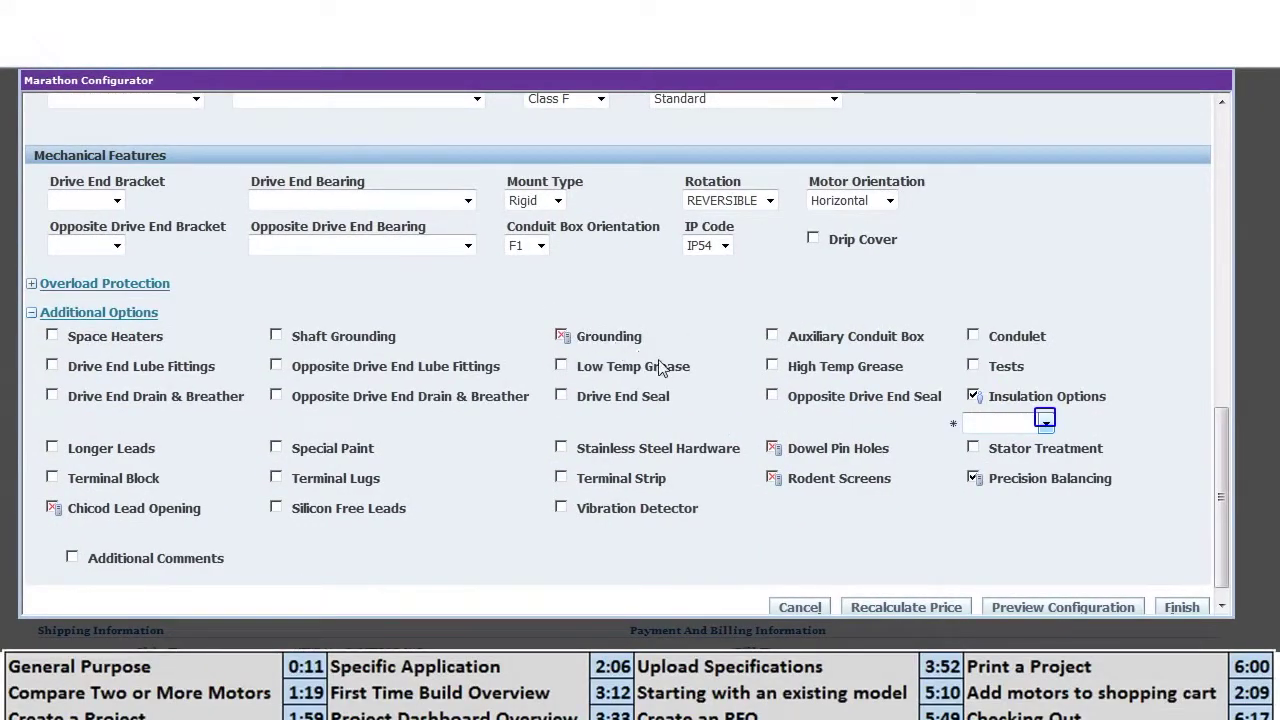
pyautogui.click(1045, 420)
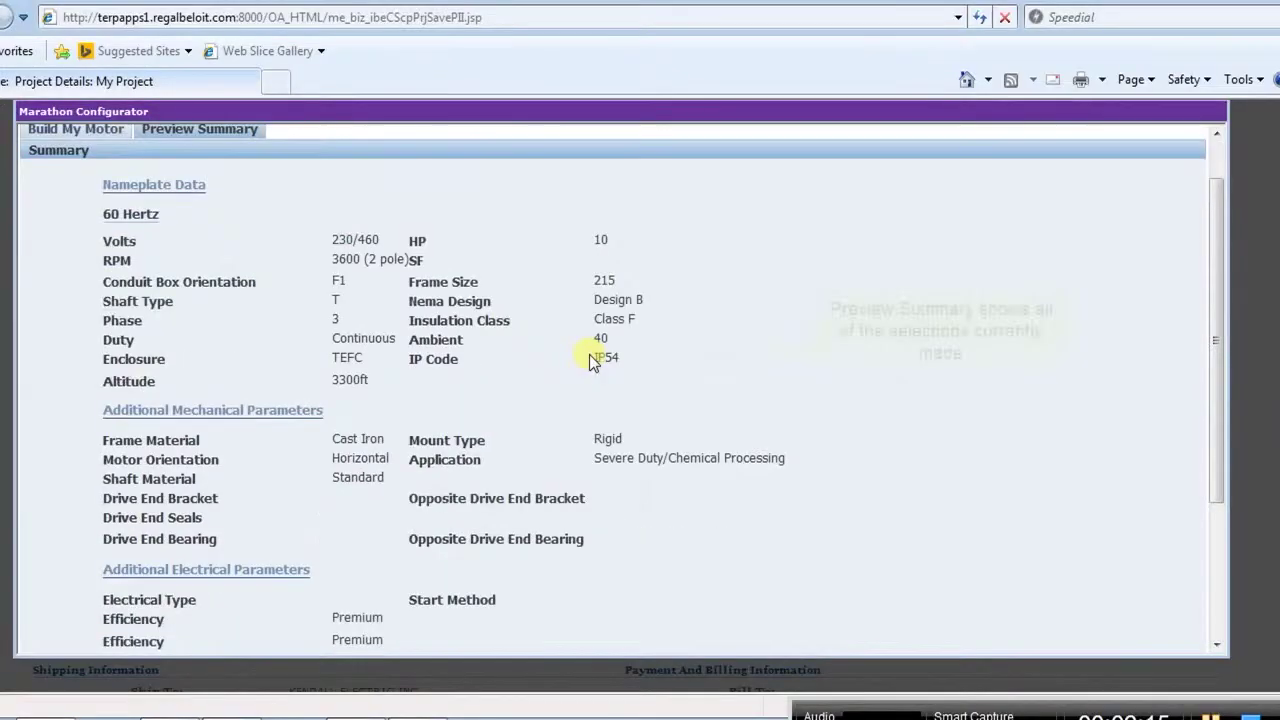
# Review the configuration's preview summary from nameplate data to adder price information, and return to the motor build form.
pyautogui.scroll(-4, 646, 412)
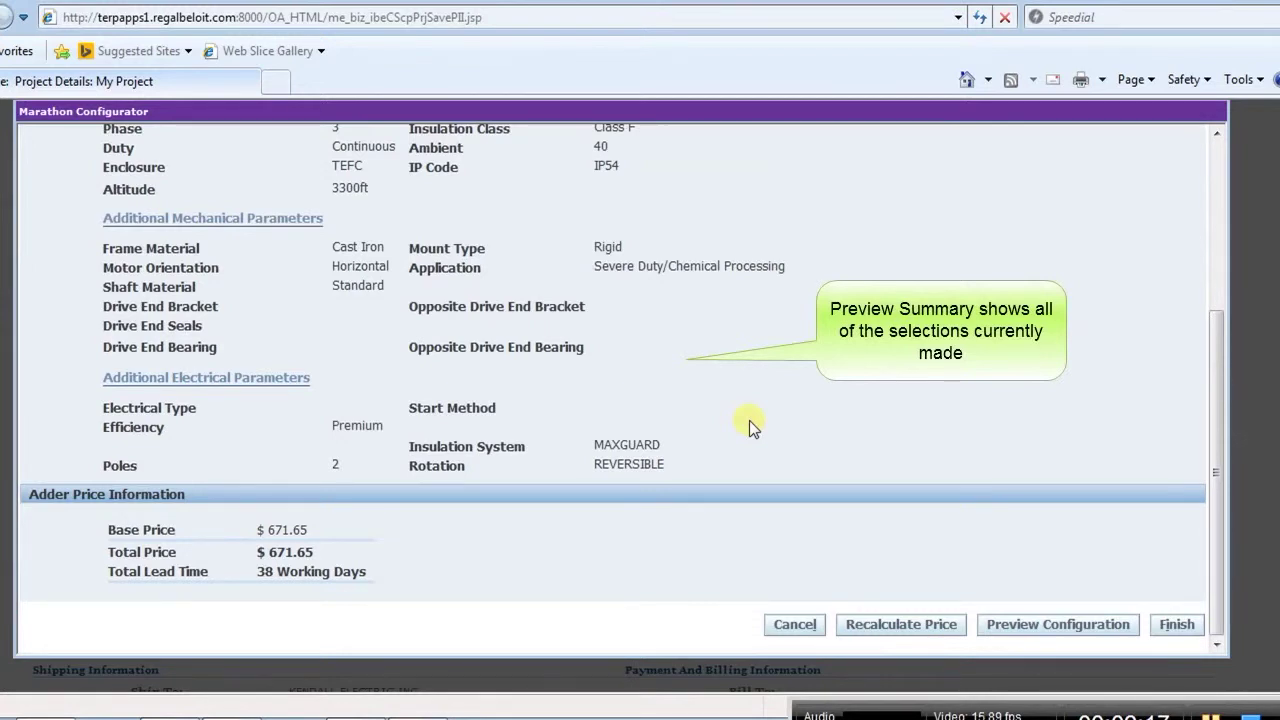
pyautogui.scroll(5, 752, 427)
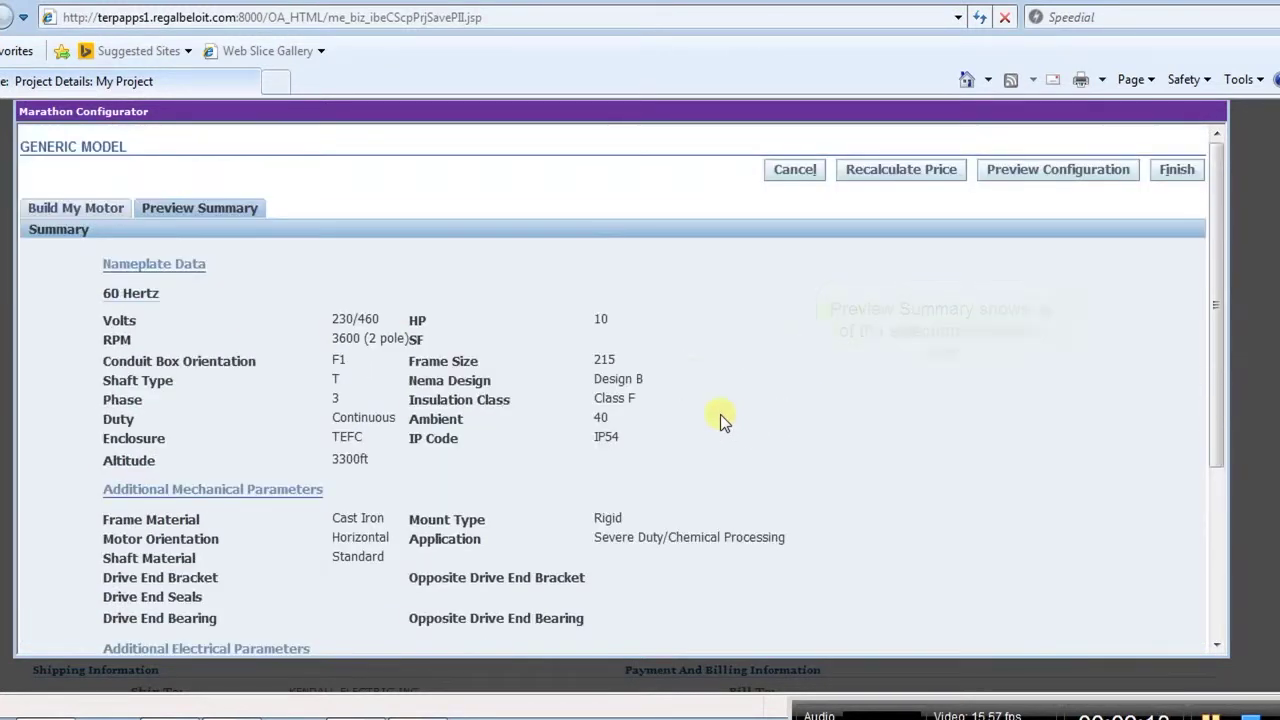
pyautogui.click(70, 212)
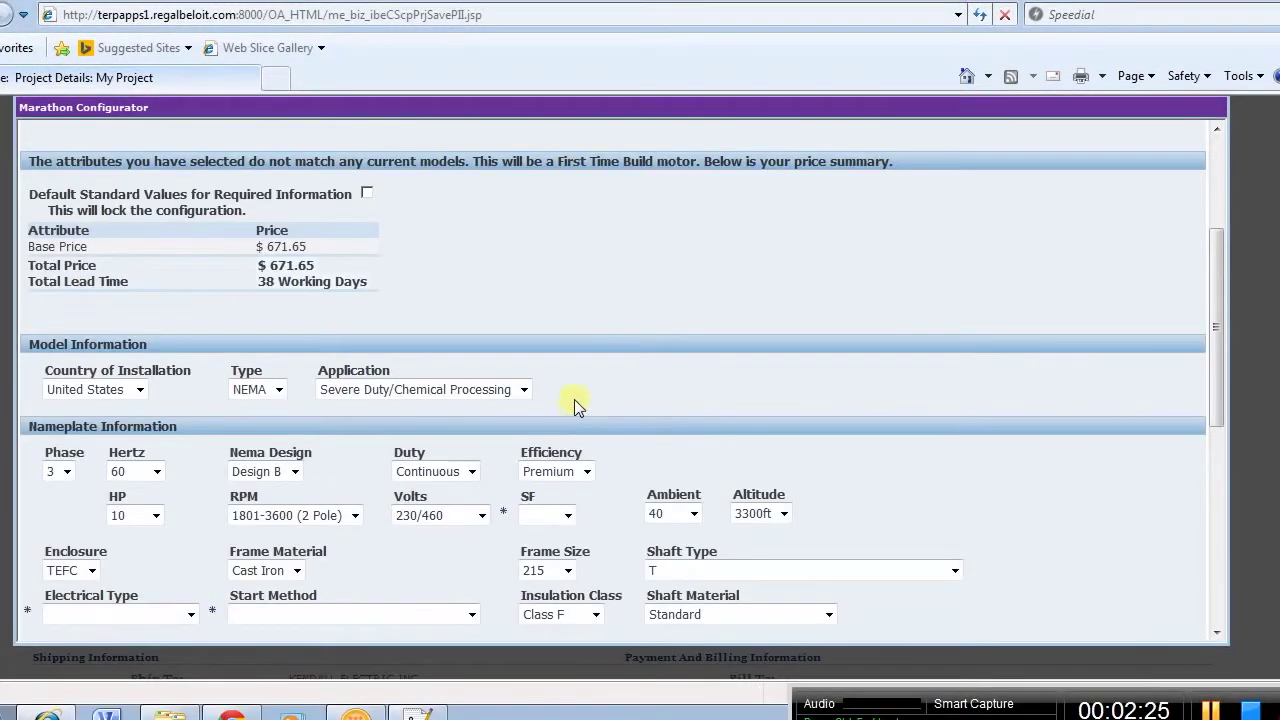
# Apply default standard values to the remaining required information and save the finished configuration to the current project, My Project.
pyautogui.scroll(-3, 590, 370)
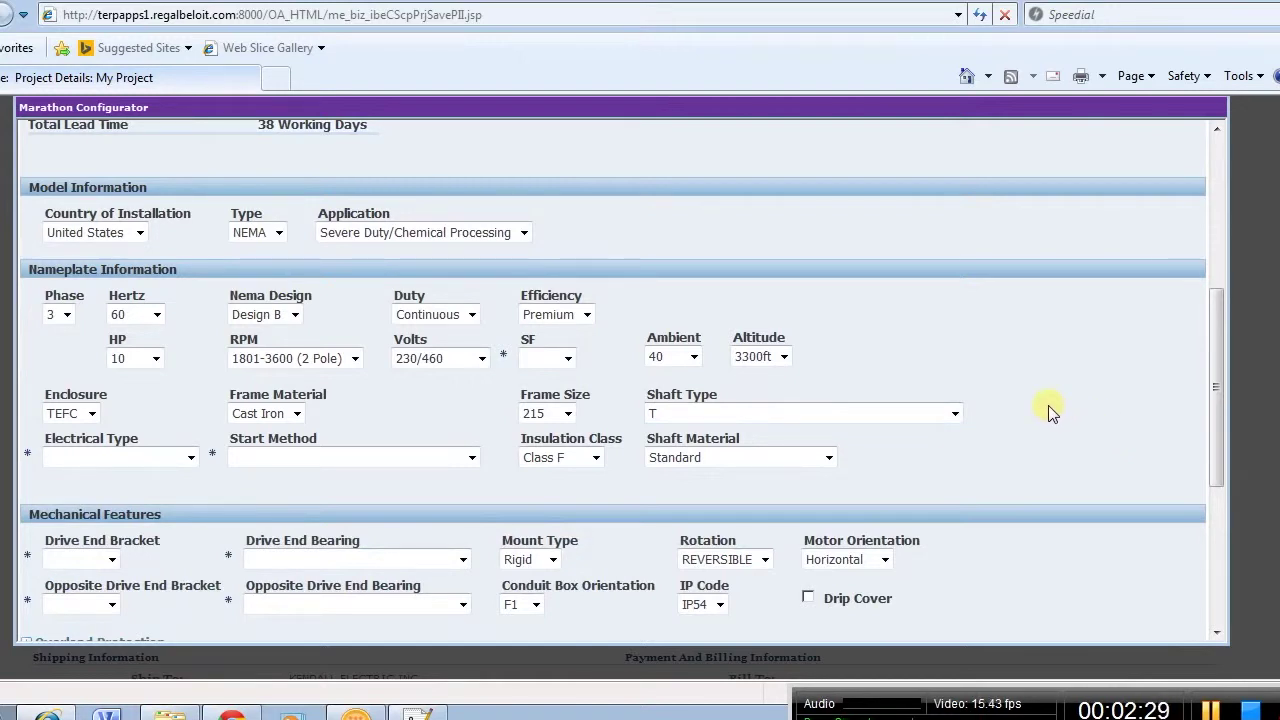
pyautogui.scroll(3, 1048, 405)
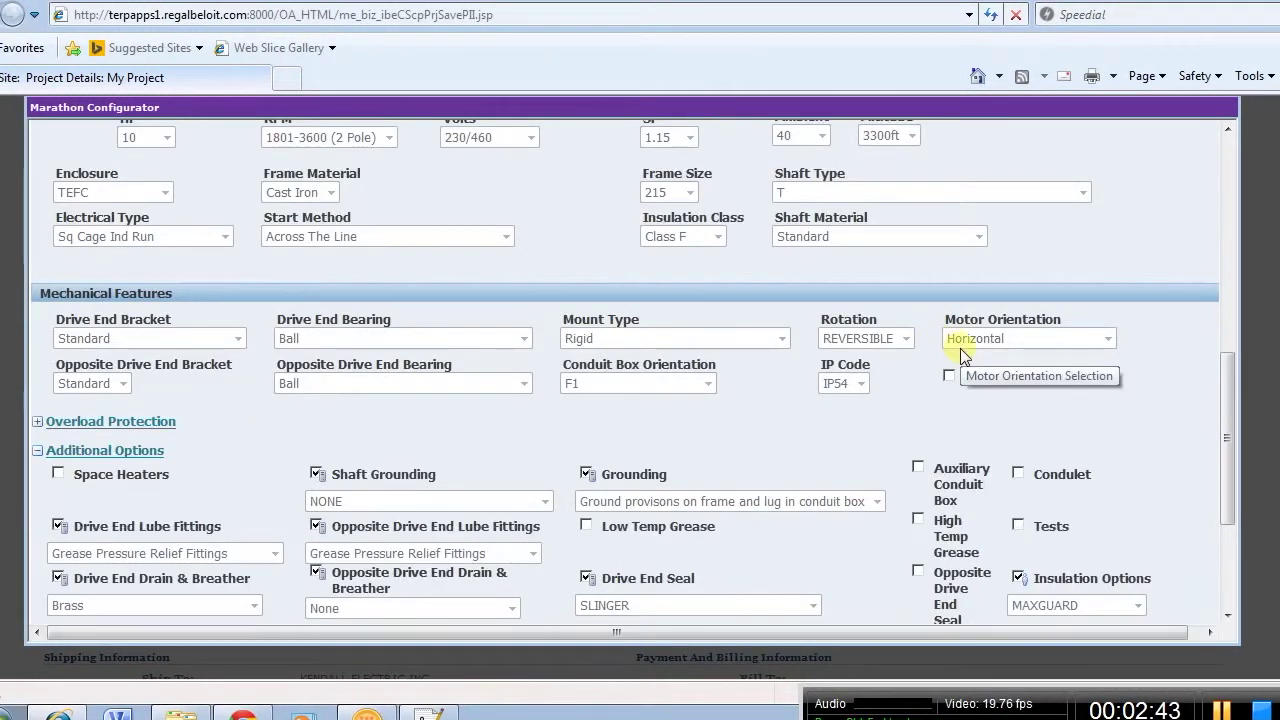
pyautogui.scroll(-3, 960, 348)
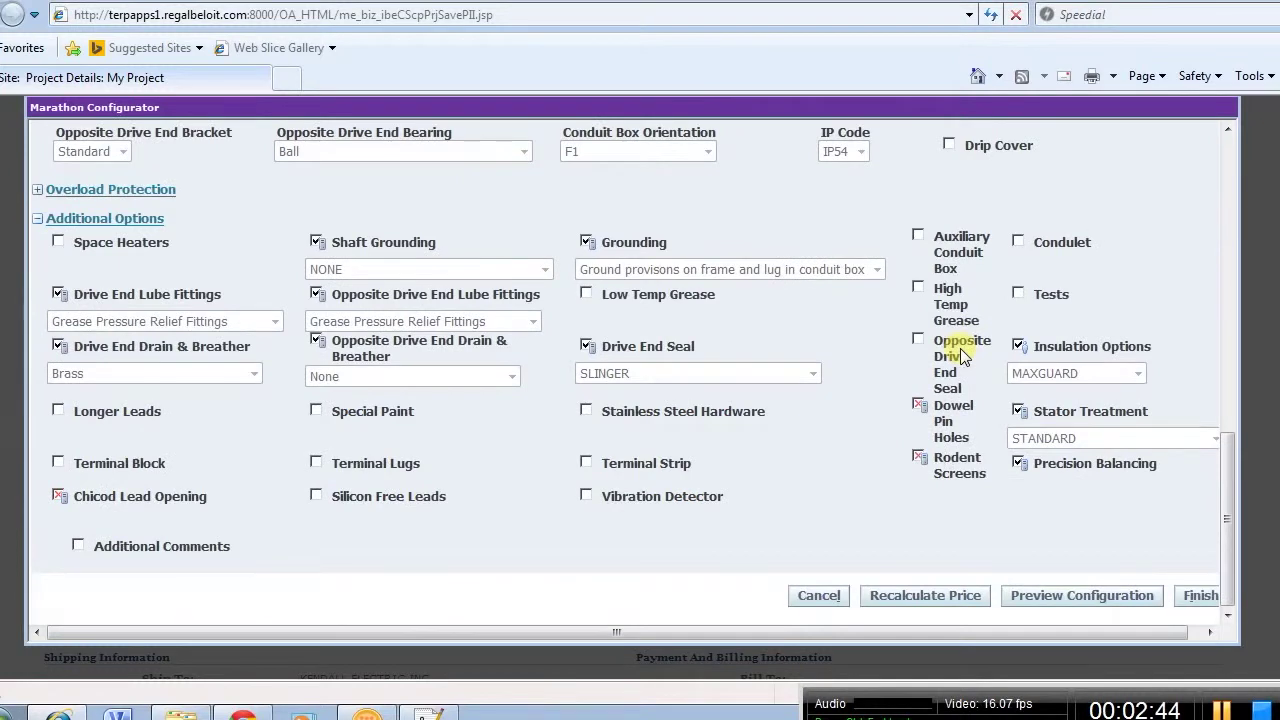
pyautogui.scroll(5, 960, 352)
pyautogui.scroll(5, 960, 350)
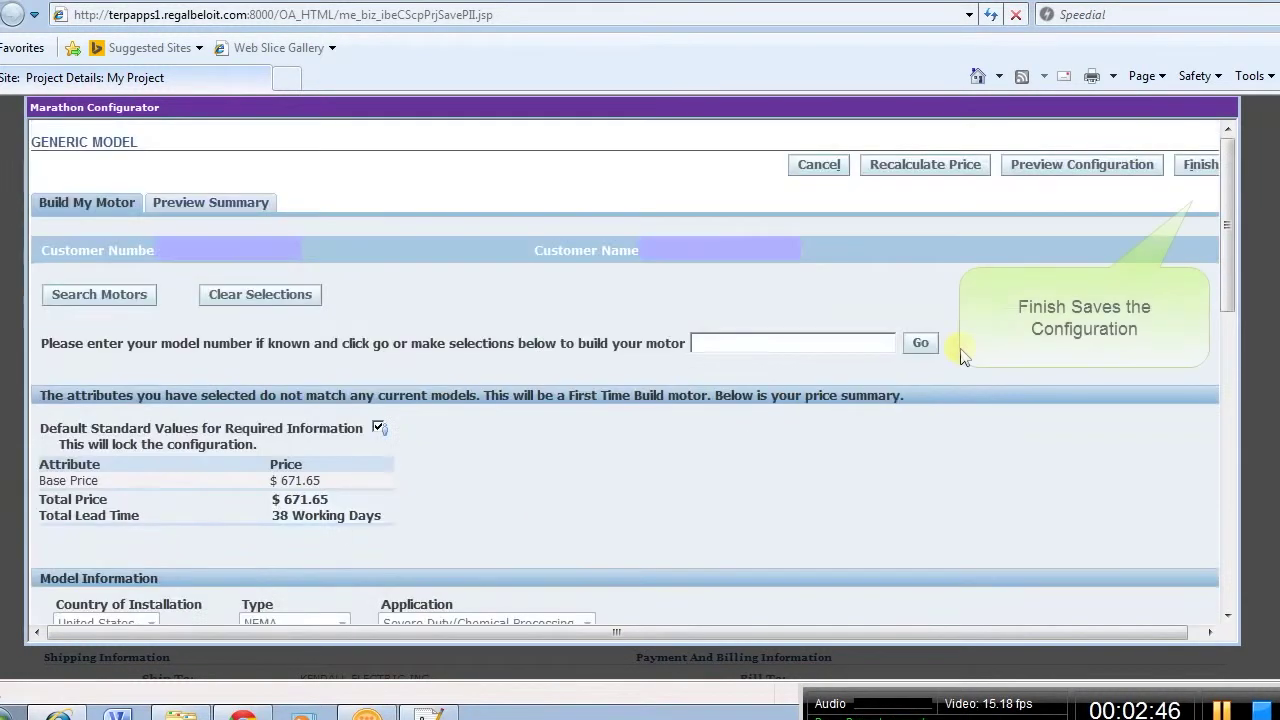
pyautogui.click(1193, 172)
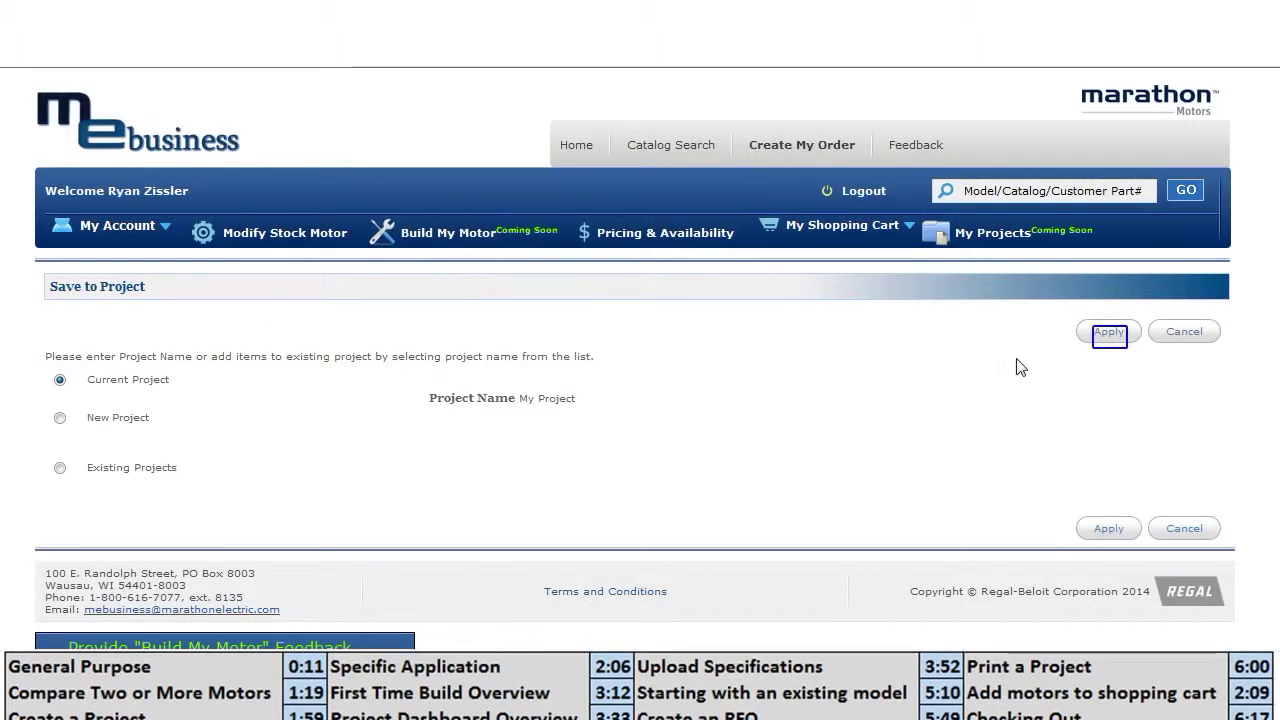
pyautogui.click(1097, 343)
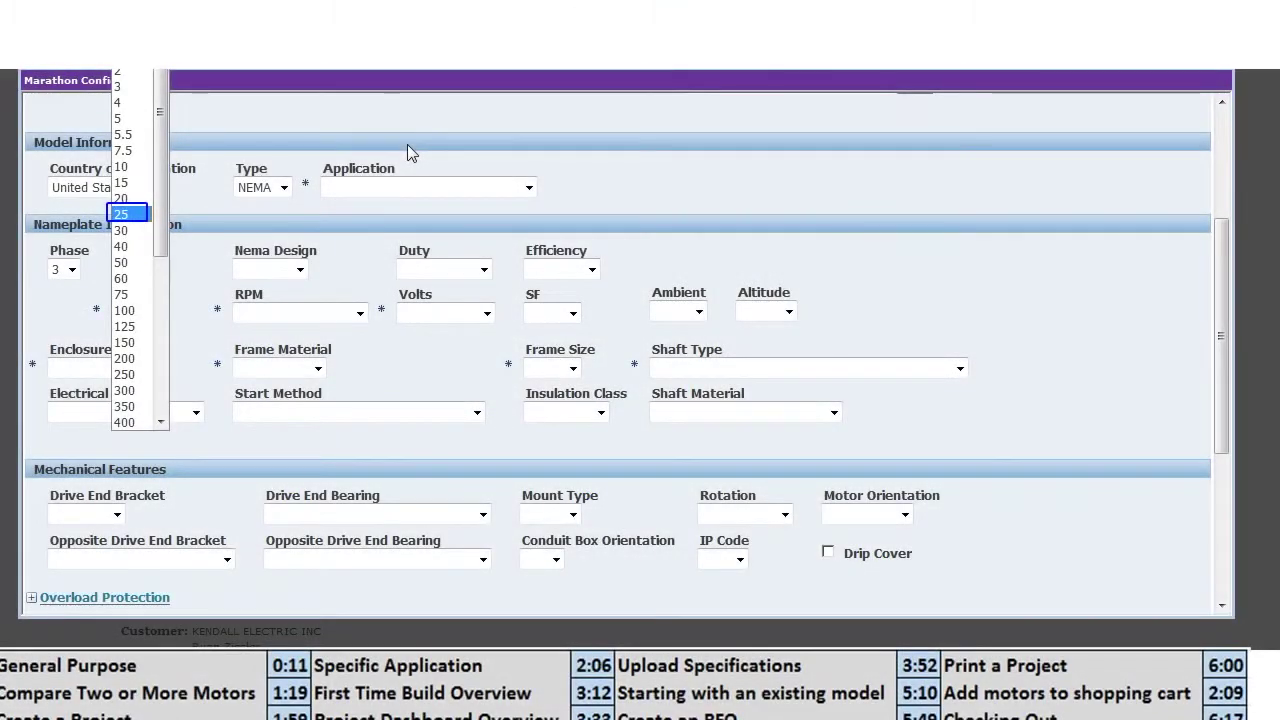
# Set the new NEMA motor to 25 HP, 1201-1800 (4 Pole) RPM and 460 volts.
pyautogui.click(148, 213)
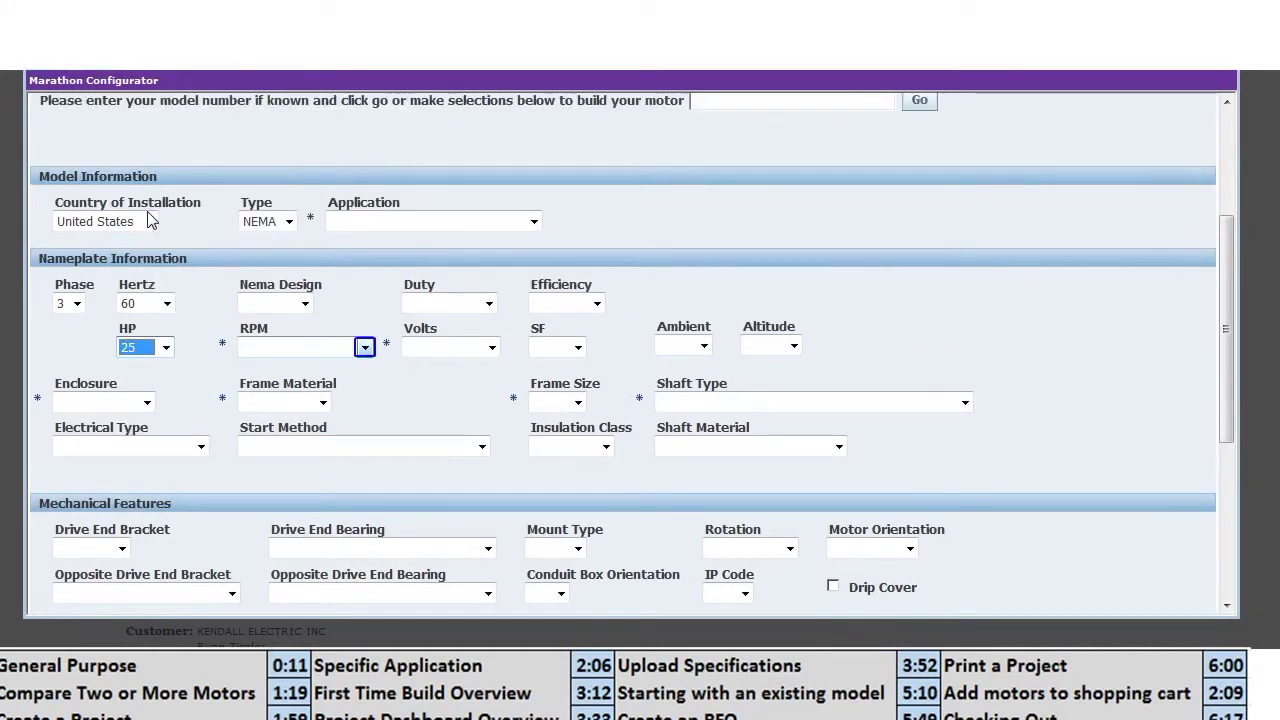
pyautogui.click(365, 348)
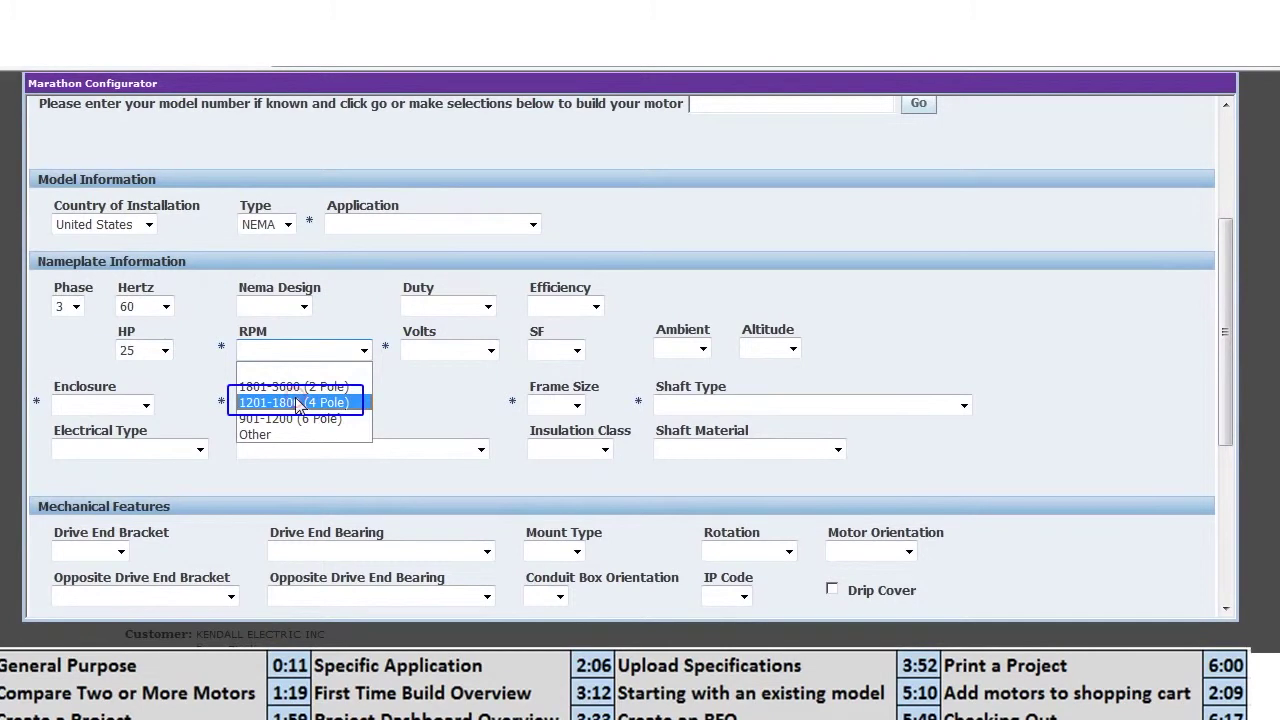
pyautogui.click(297, 404)
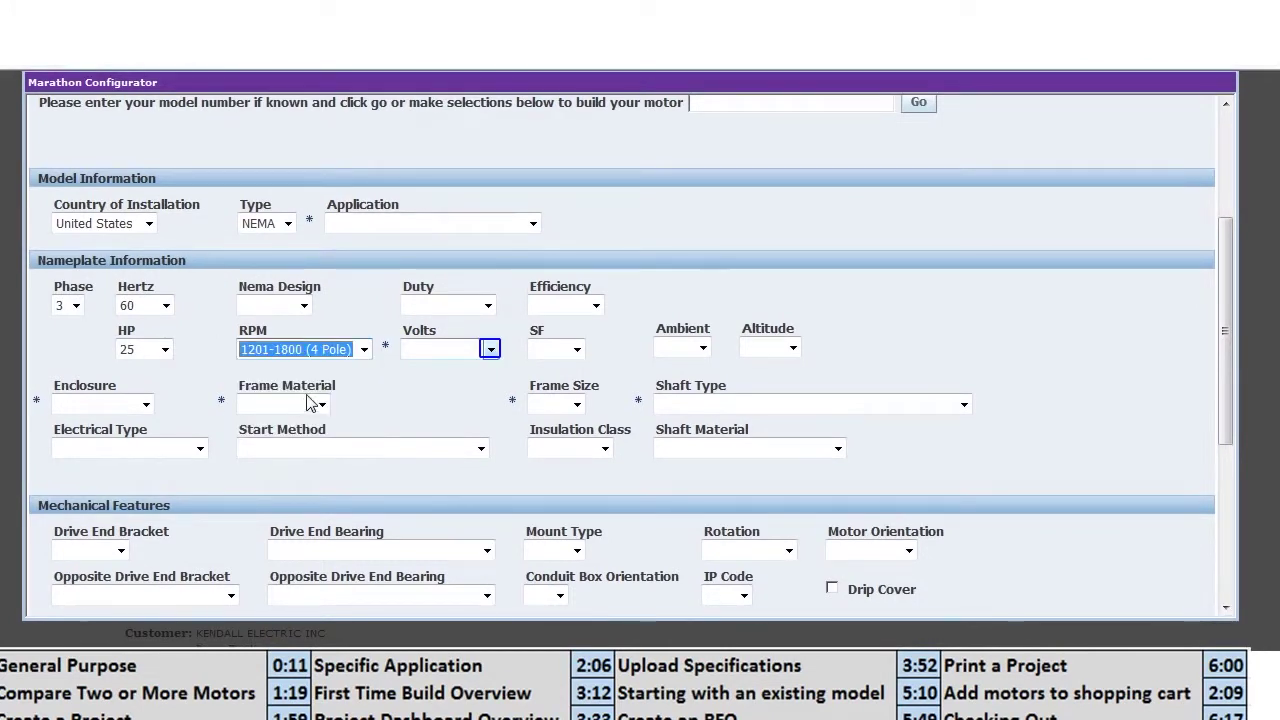
pyautogui.click(490, 350)
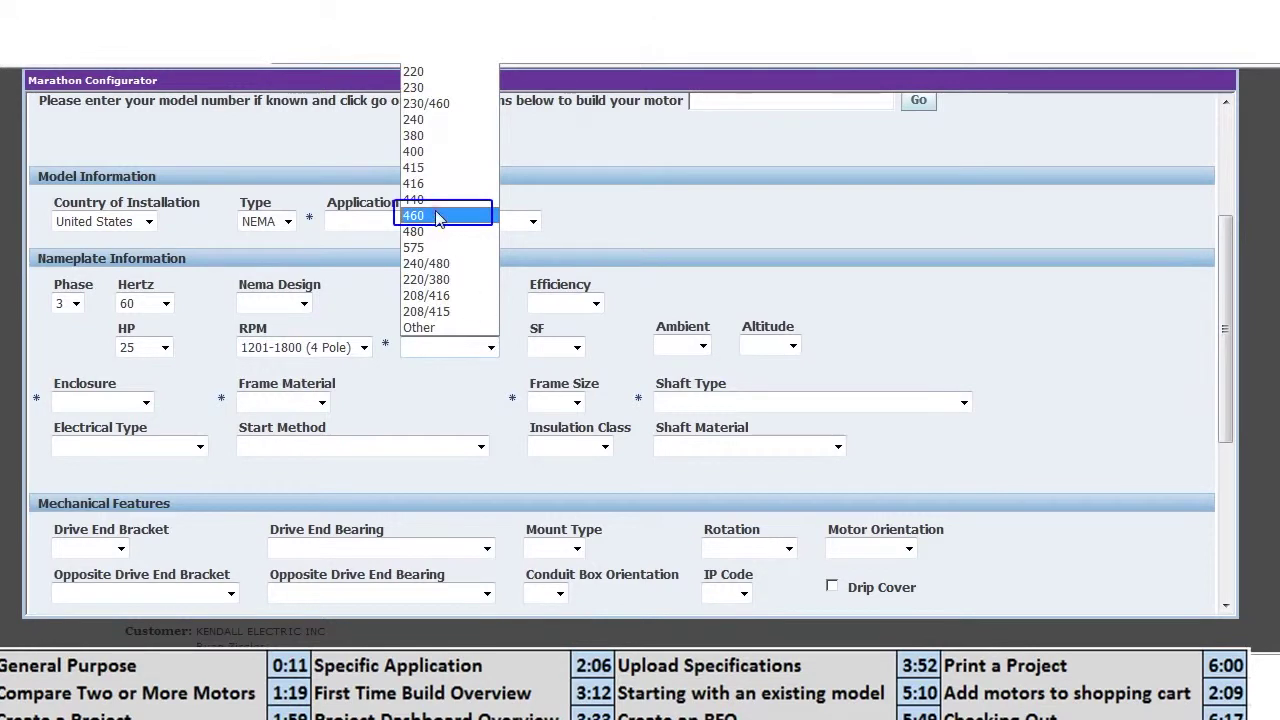
pyautogui.click(436, 216)
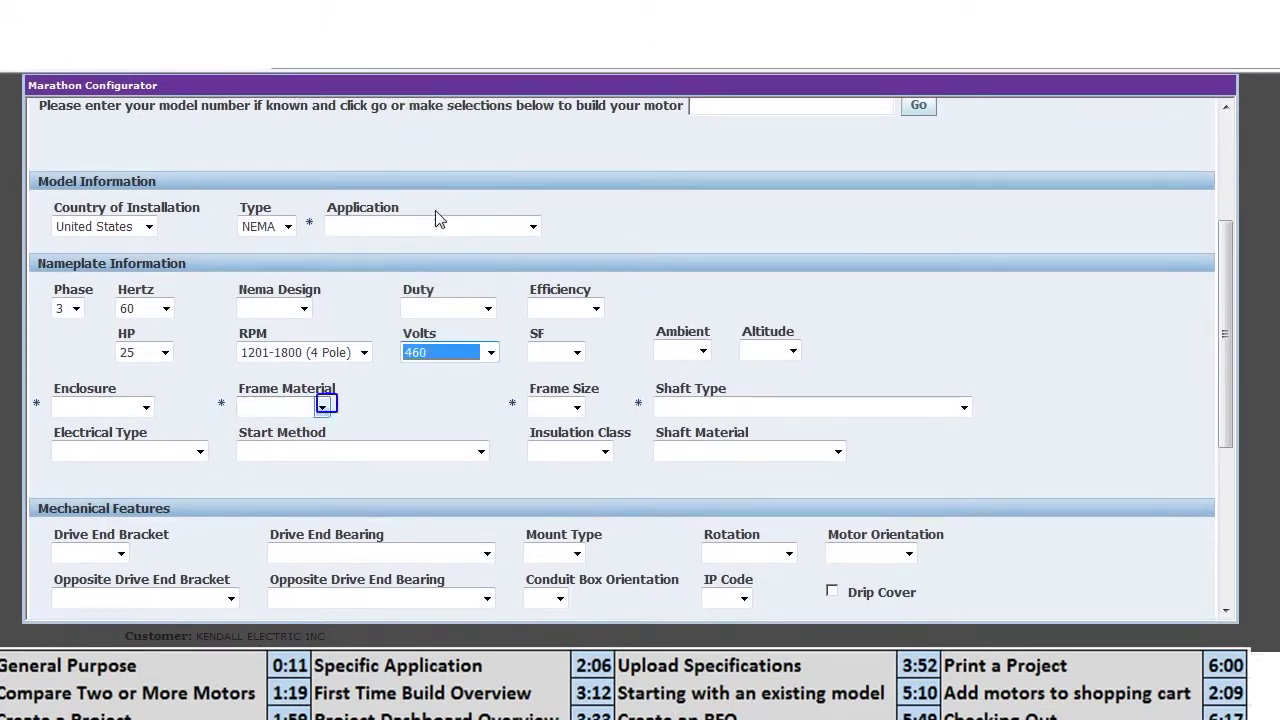
# Set the 25 HP motor's frame material to Cast Iron, enclosure to DP and frame size to 324.
pyautogui.click(339, 406)
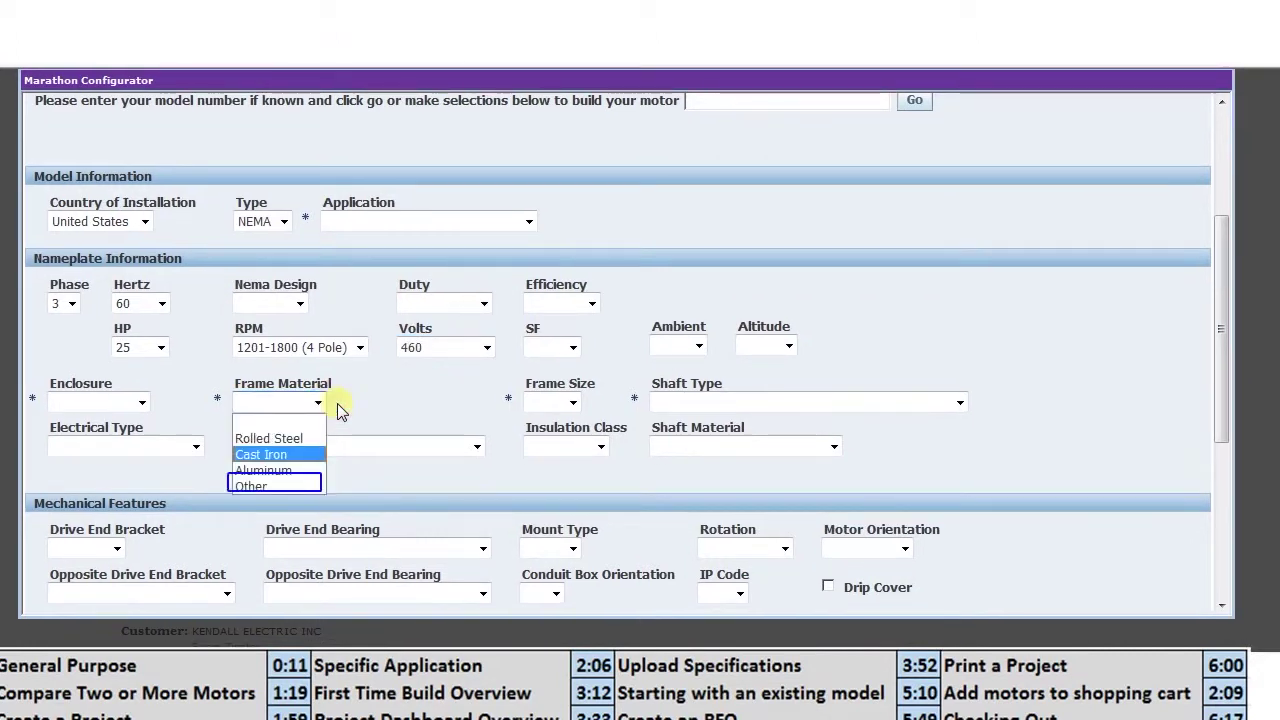
pyautogui.click(281, 487)
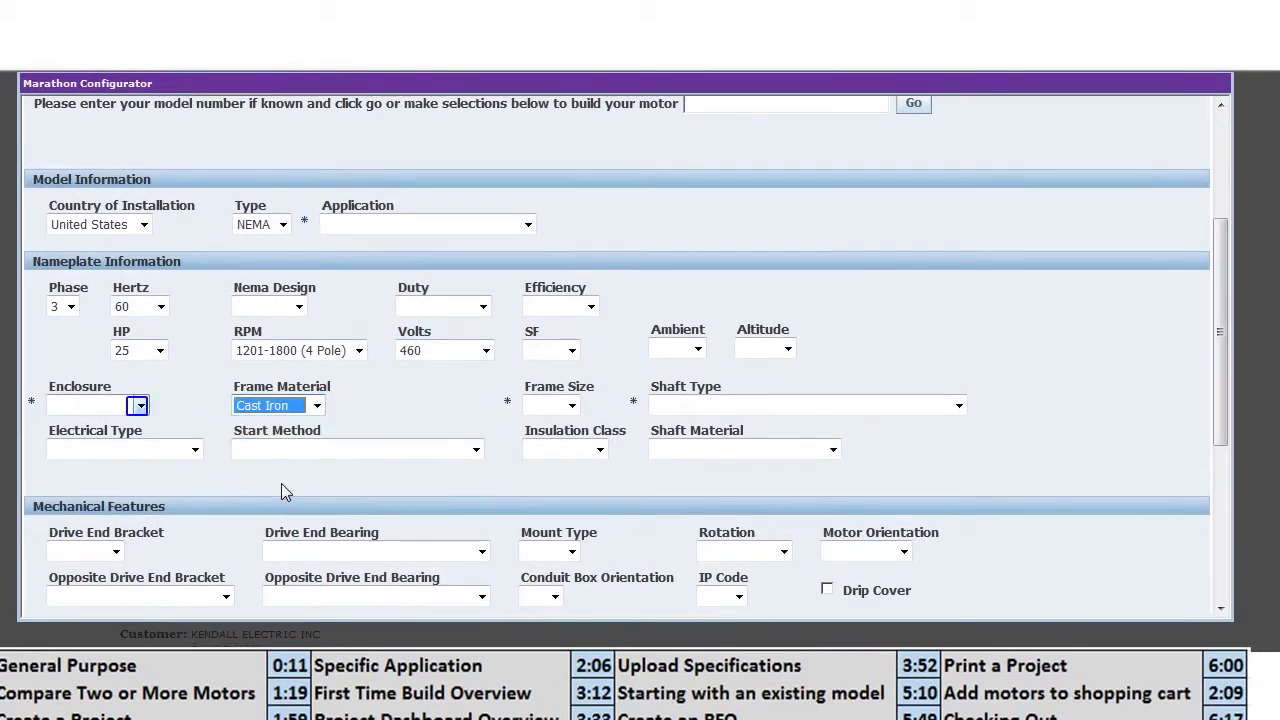
pyautogui.click(140, 405)
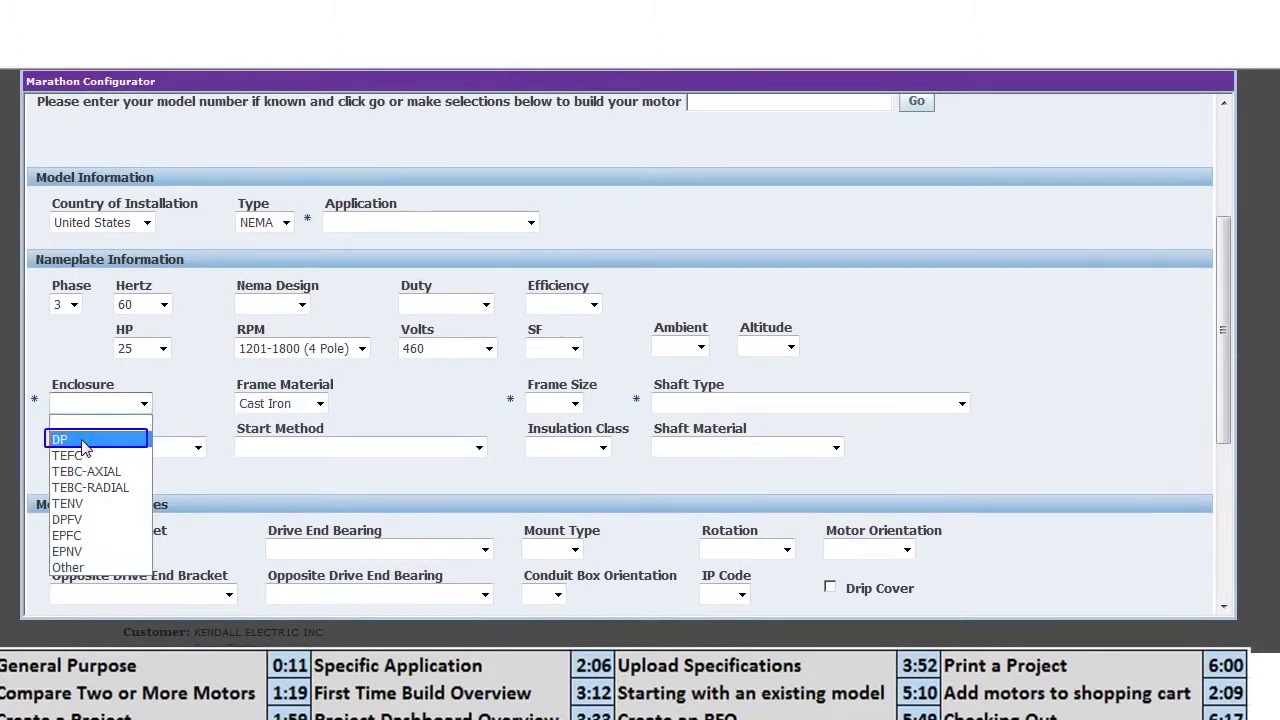
pyautogui.click(83, 441)
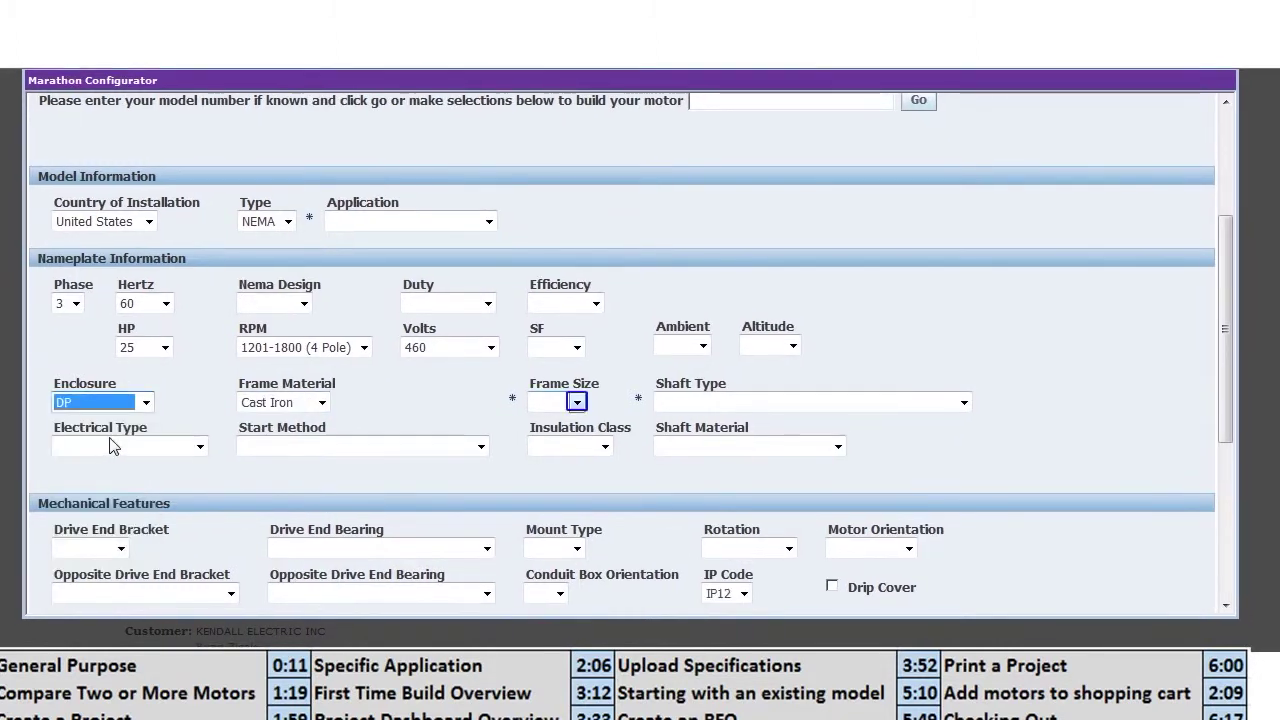
pyautogui.click(577, 402)
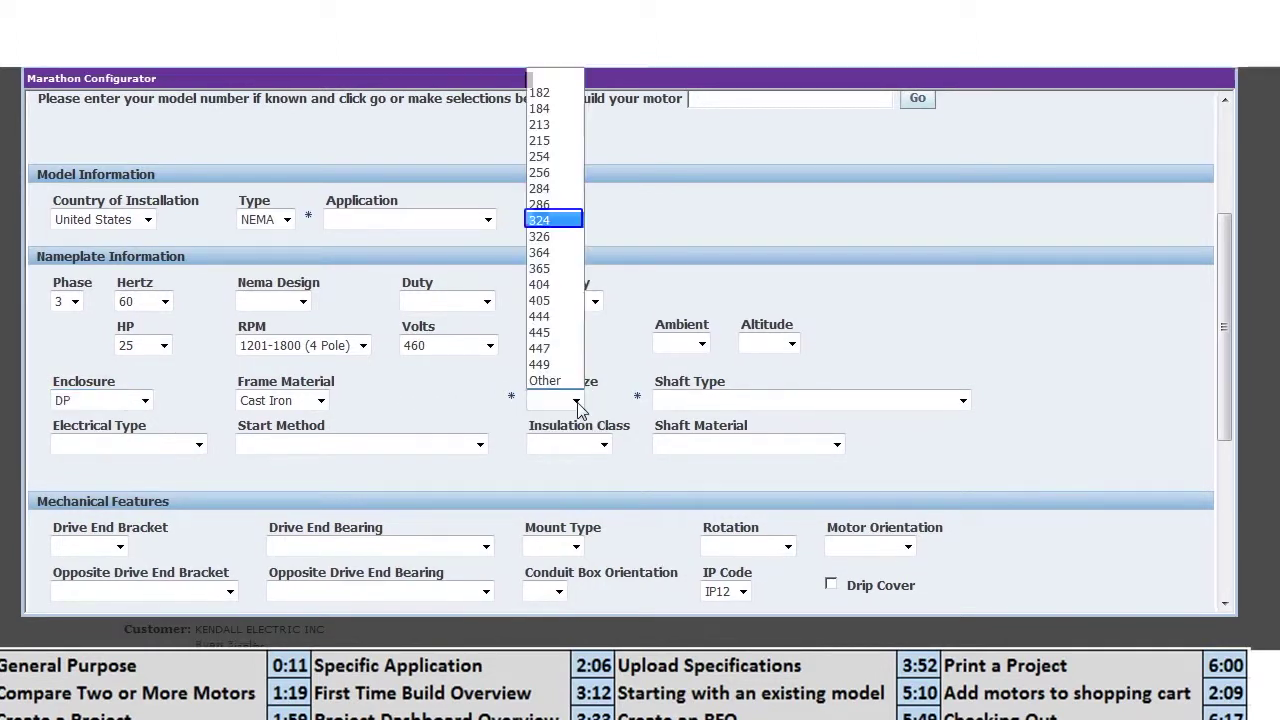
pyautogui.click(553, 220)
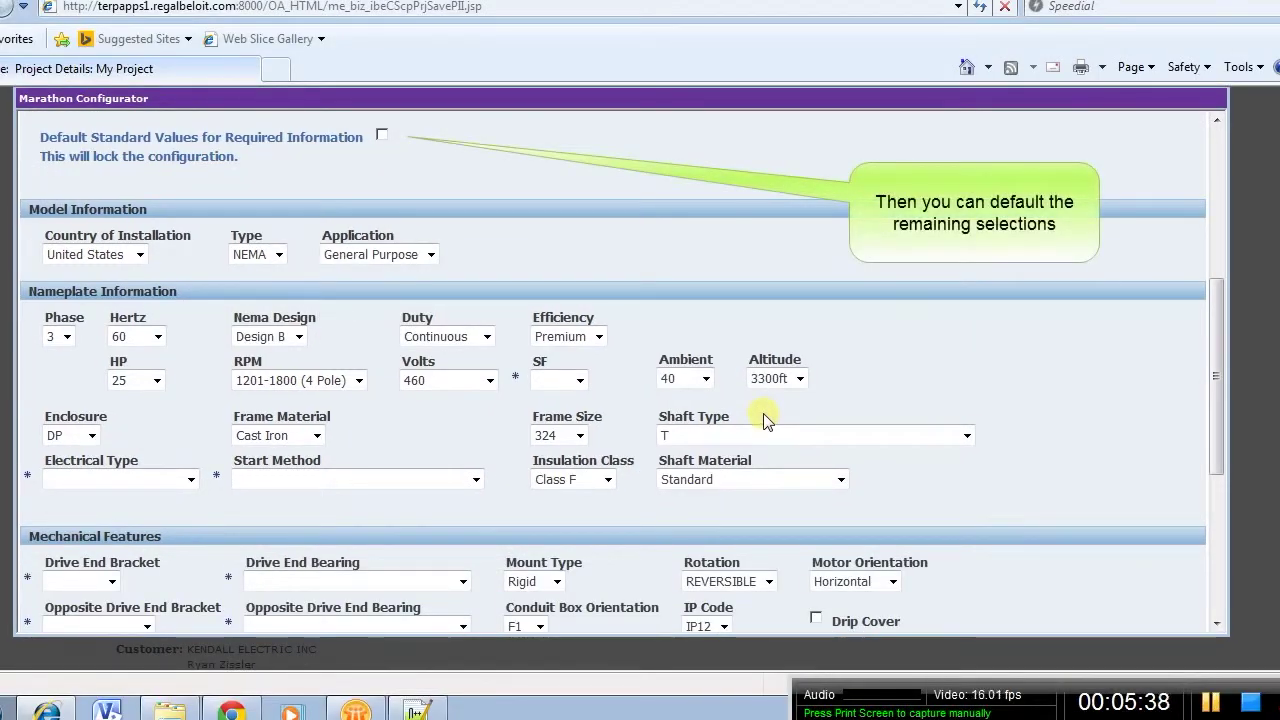
# Apply default standard values to the General Purpose motor's remaining required information and check the filled-in nameplate, mechanical and additional options.
pyautogui.scroll(-1, 612, 428)
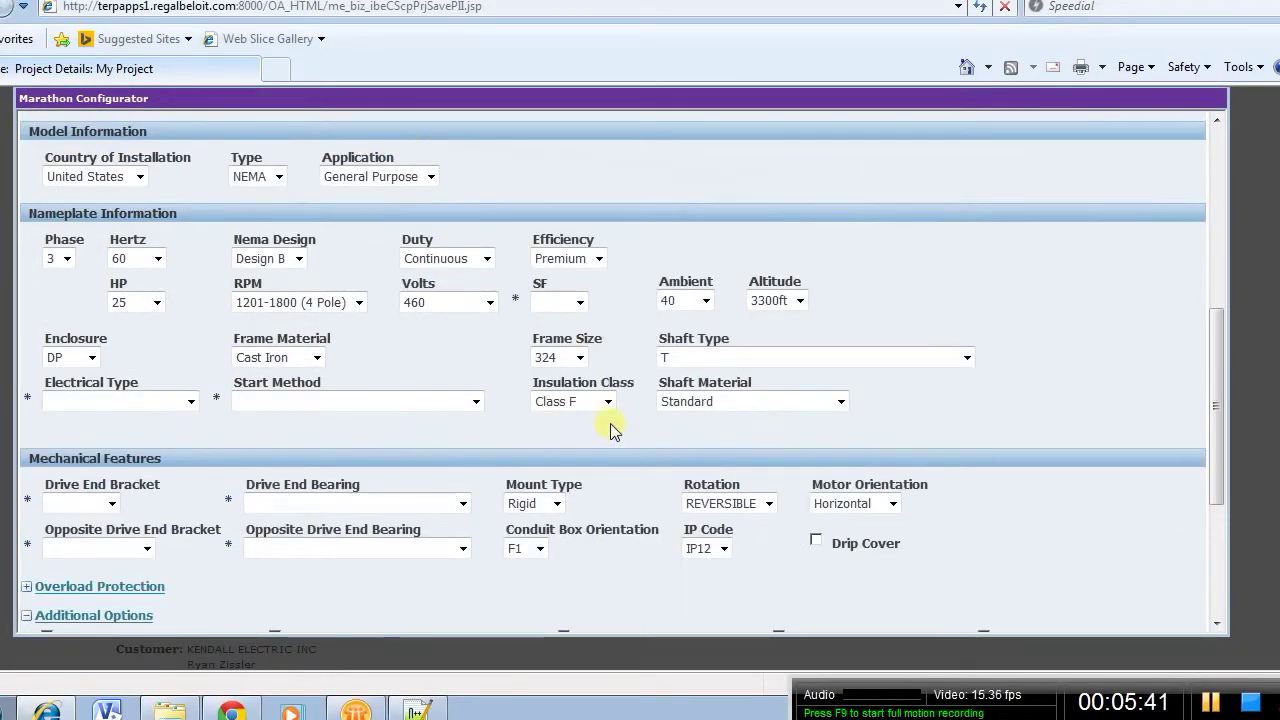
pyautogui.scroll(1, 551, 428)
pyautogui.scroll(3, 503, 413)
pyautogui.click(380, 288)
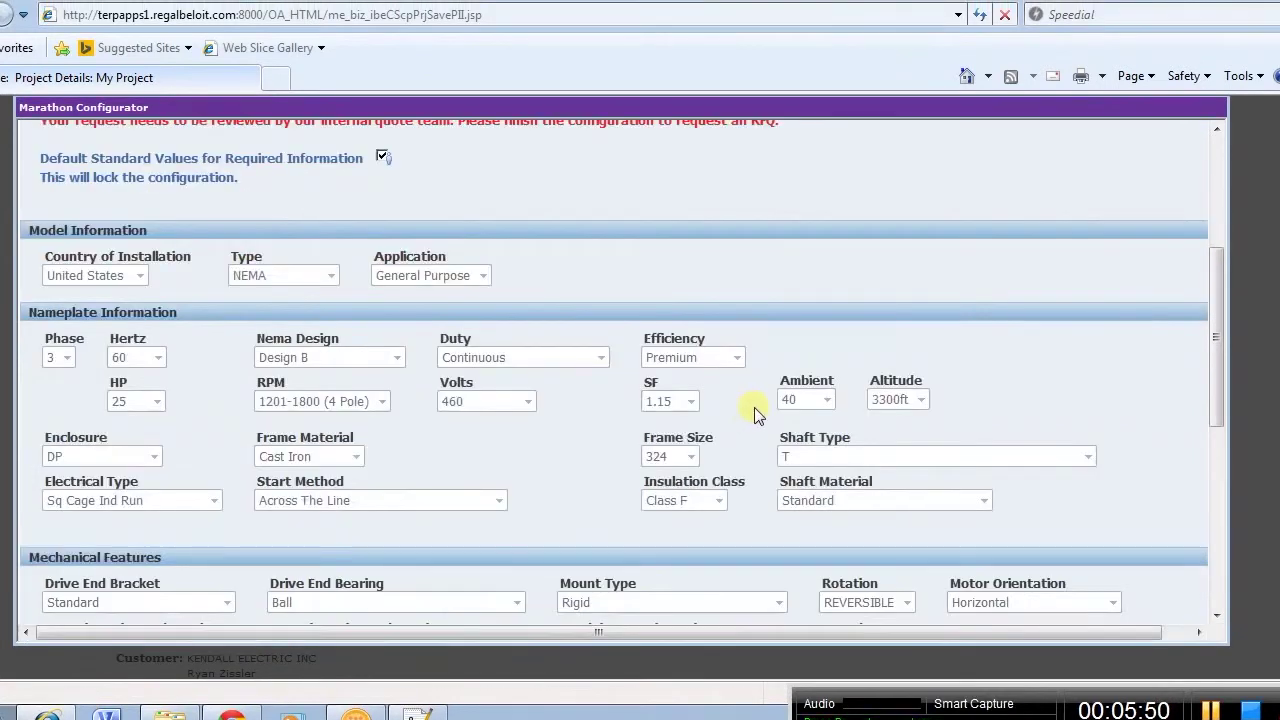
pyautogui.scroll(-3, 811, 366)
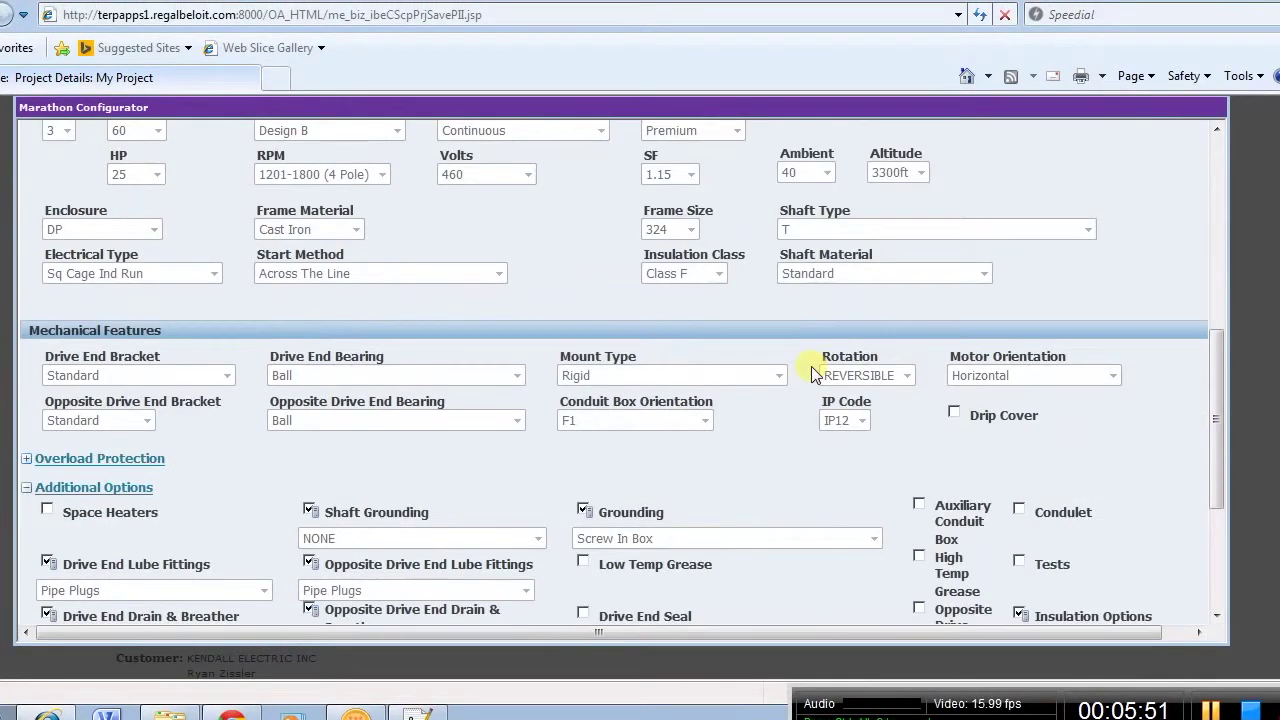
pyautogui.scroll(-3, 849, 362)
pyautogui.scroll(-1, 850, 362)
pyautogui.scroll(10, 849, 382)
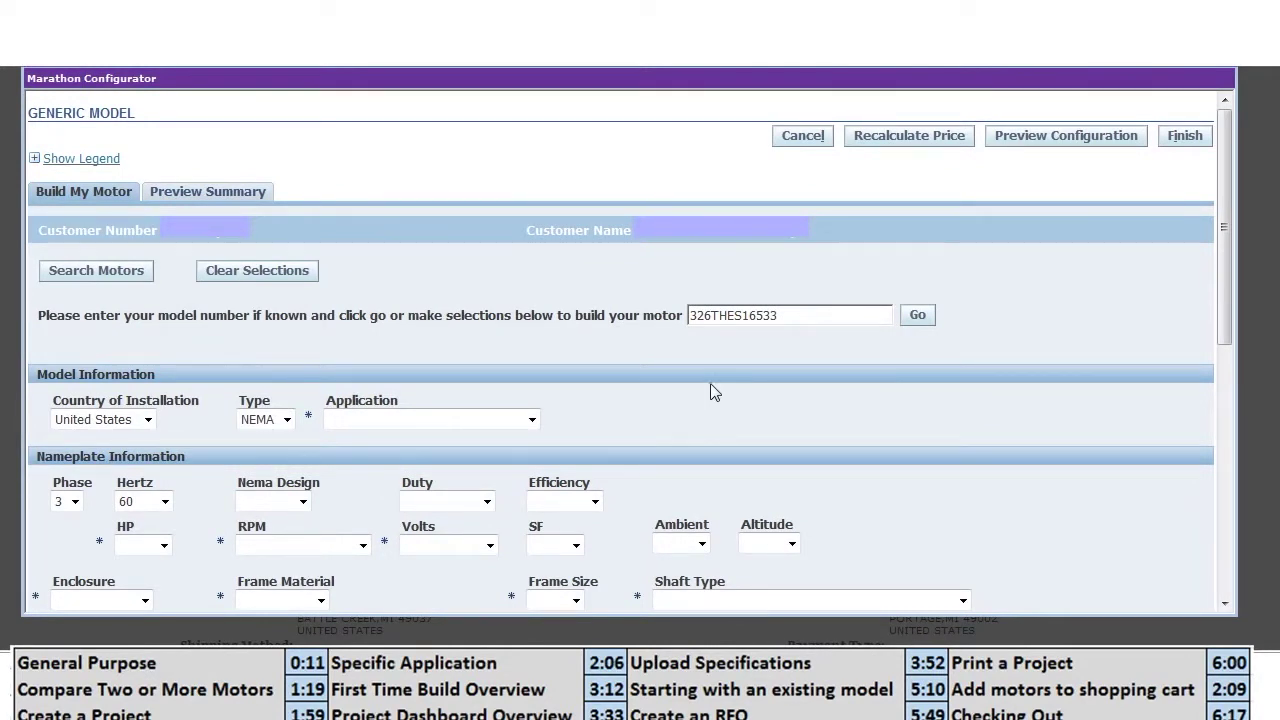
# Look up the existing motor model 326THES16533 and select it as the starting configuration.
pyautogui.click(920, 315)
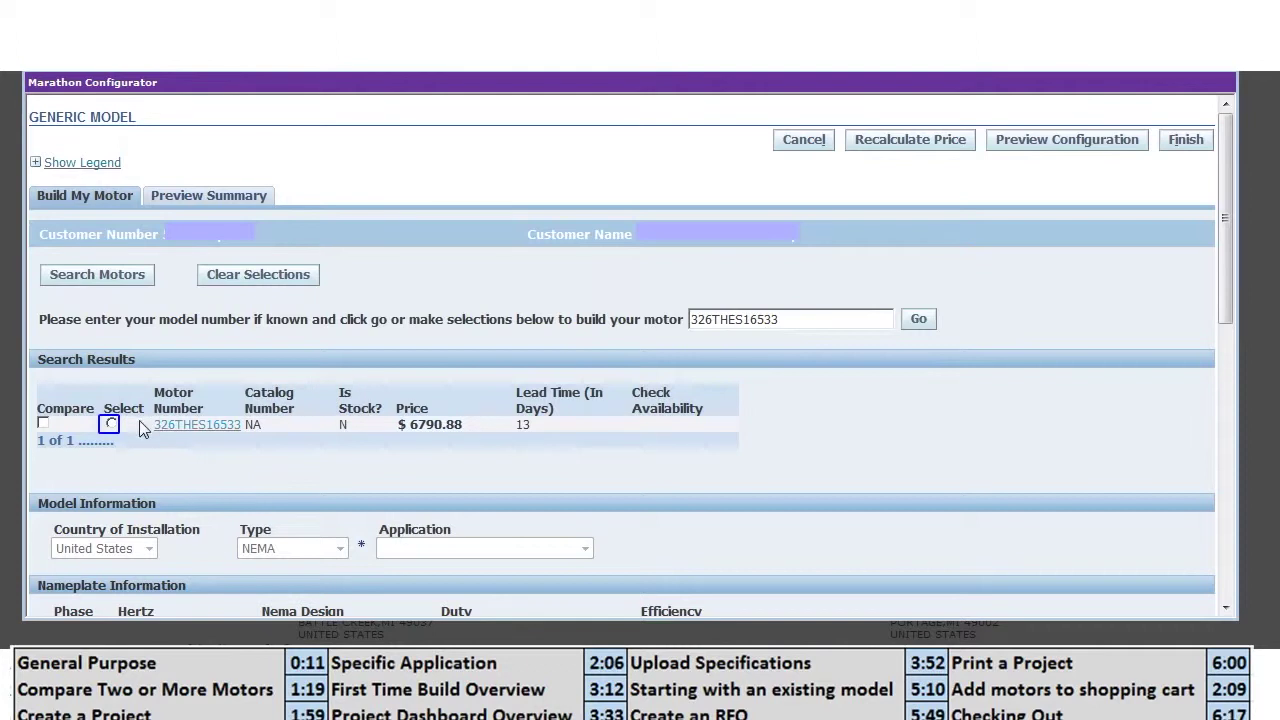
pyautogui.click(111, 424)
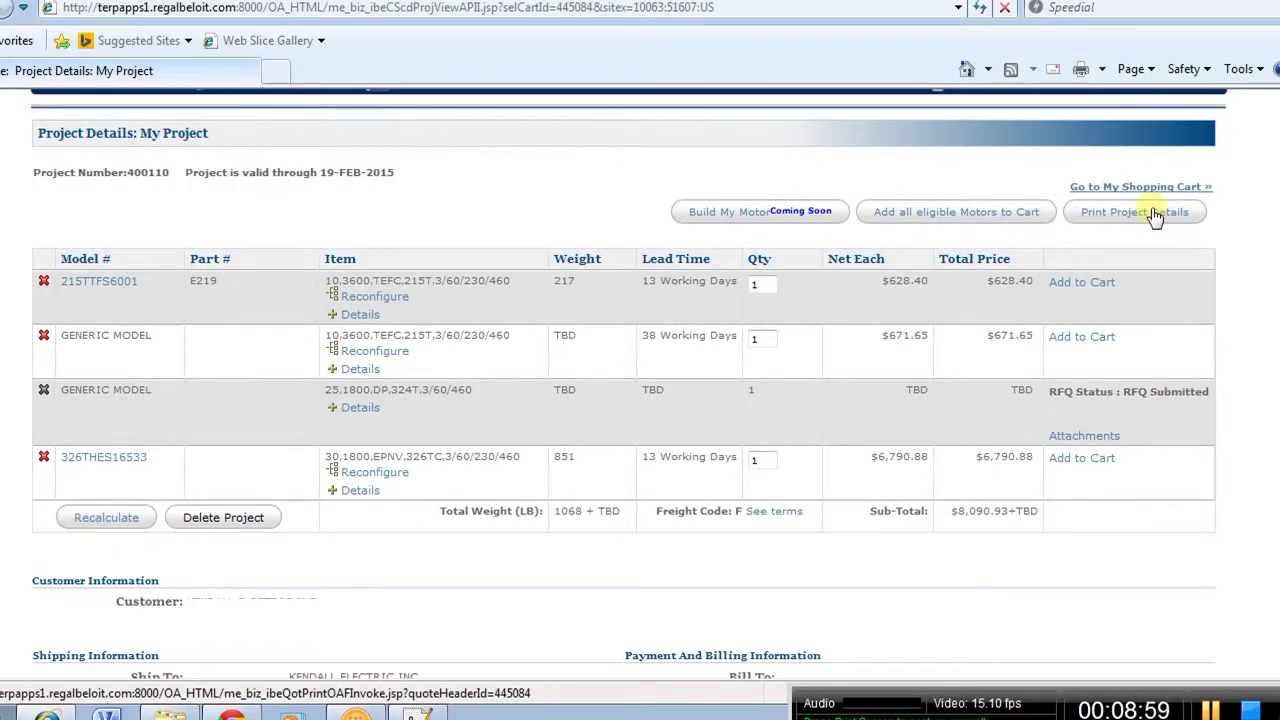
# Examine the printable project details for My Project, including each motor's lead time, features and additional options.
pyautogui.scroll(-6, 392, 397)
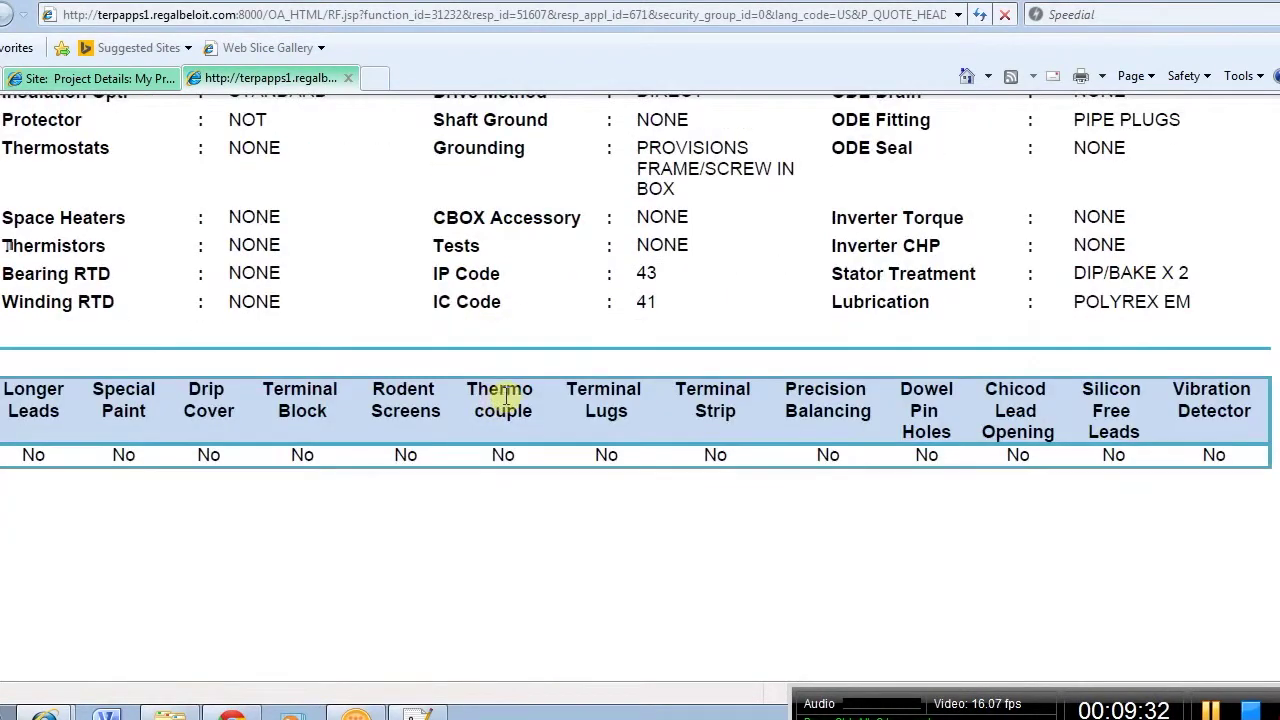
pyautogui.scroll(-10, 505, 400)
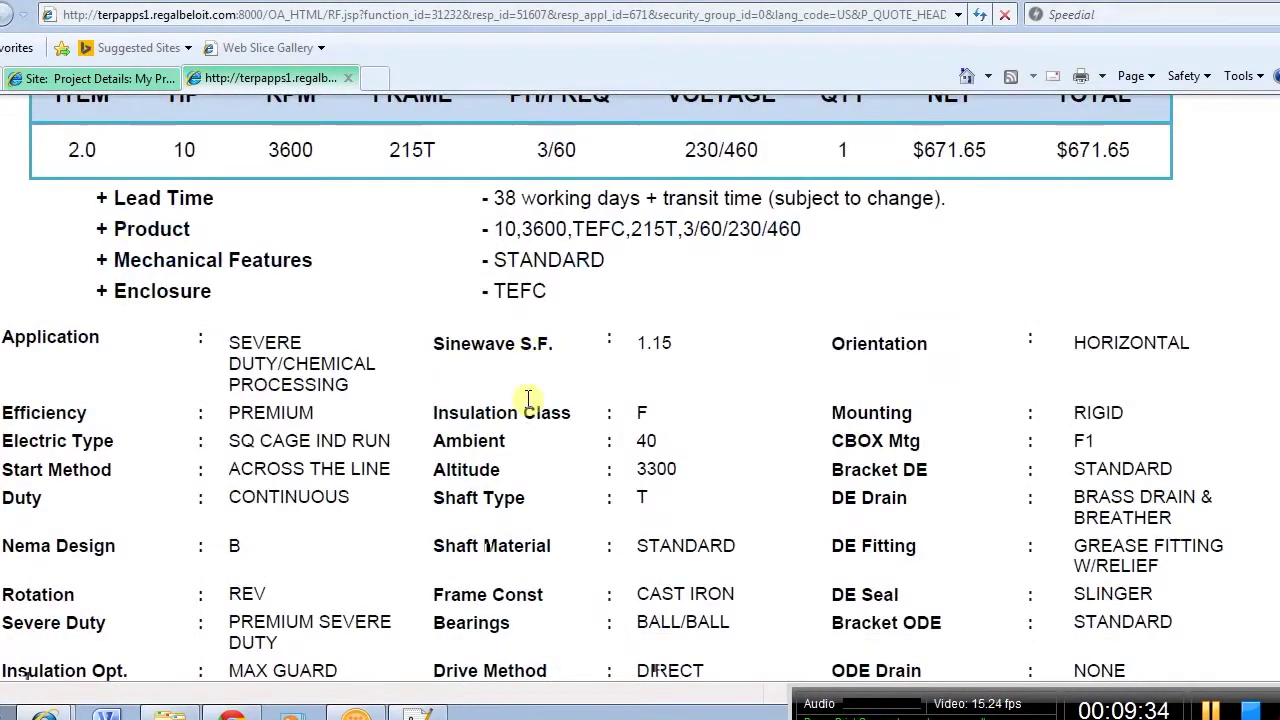
pyautogui.scroll(-3, 529, 399)
pyautogui.scroll(-3, 529, 398)
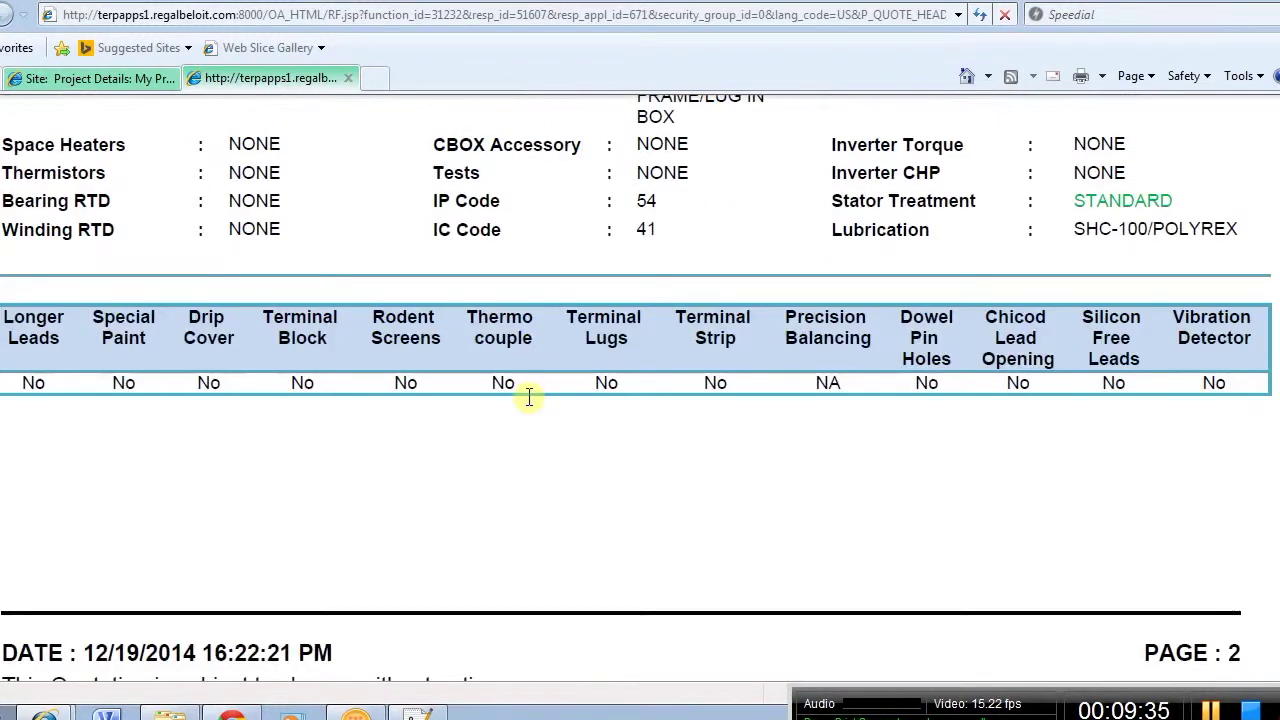
pyautogui.scroll(-3, 529, 398)
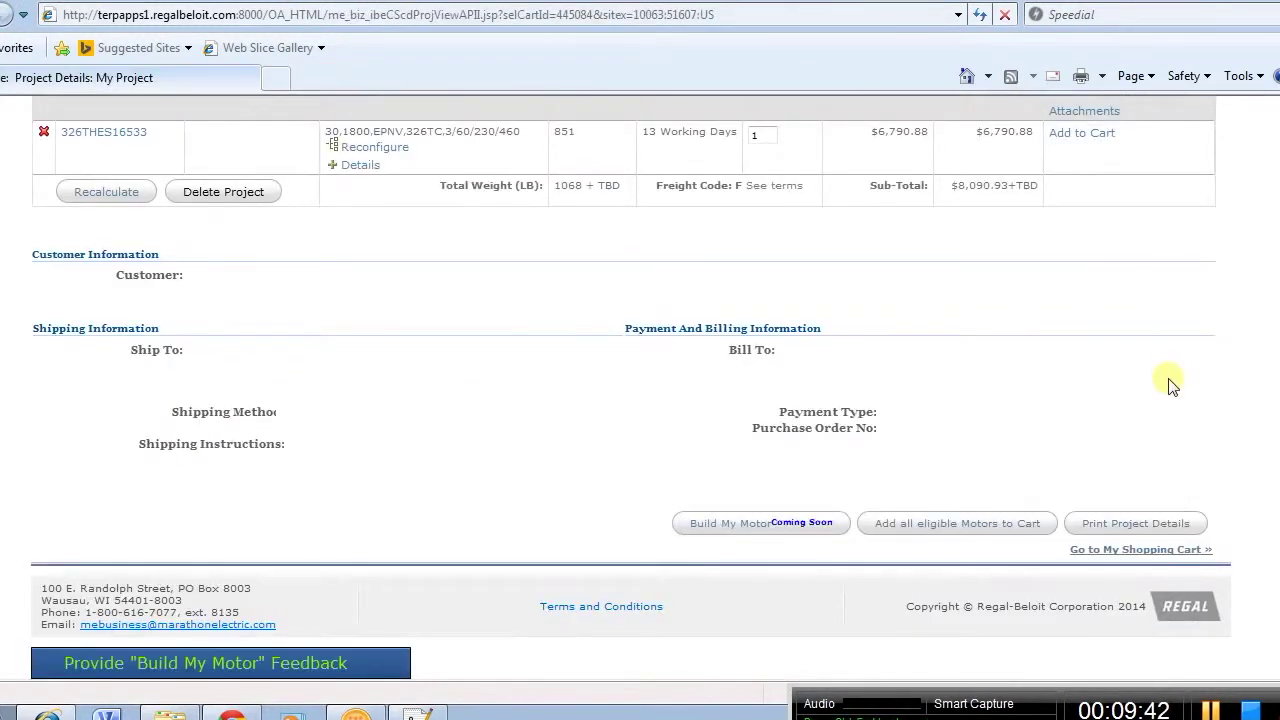
# Add motor 215TTFS6001 from My Project to the shopping cart and open its mounting choices in the cart.
pyautogui.scroll(5, 1172, 386)
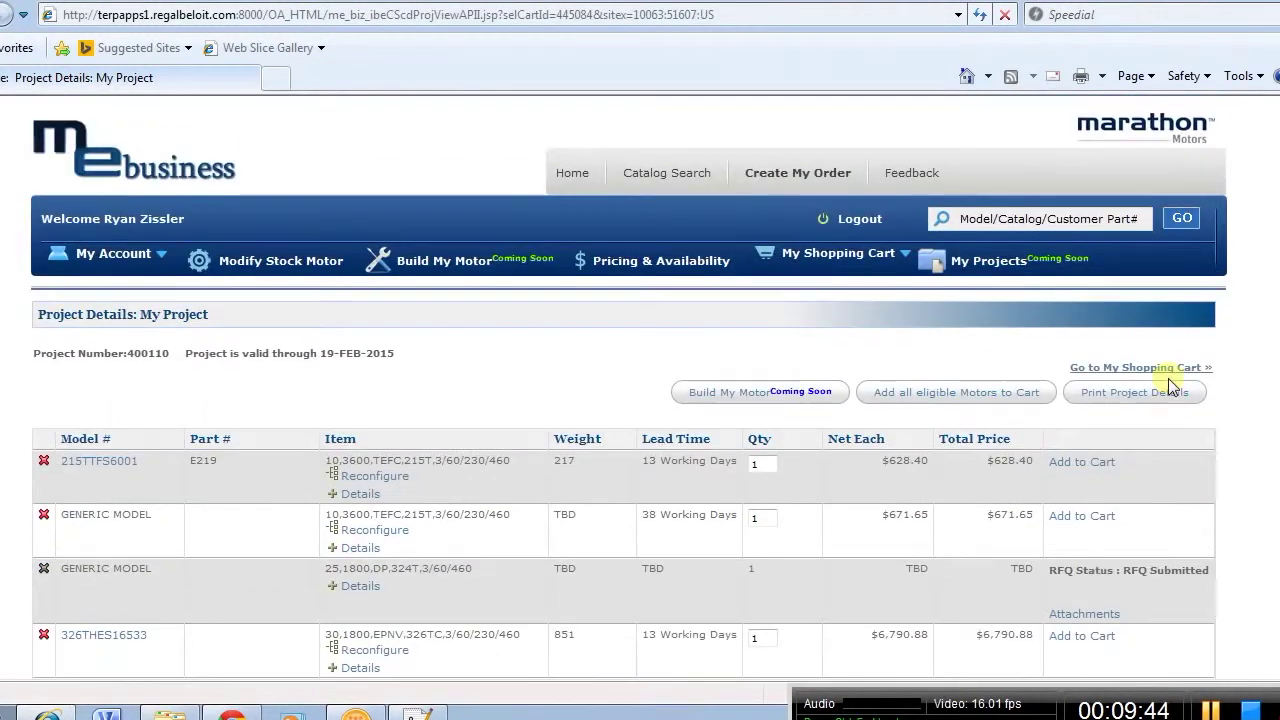
pyautogui.click(1079, 466)
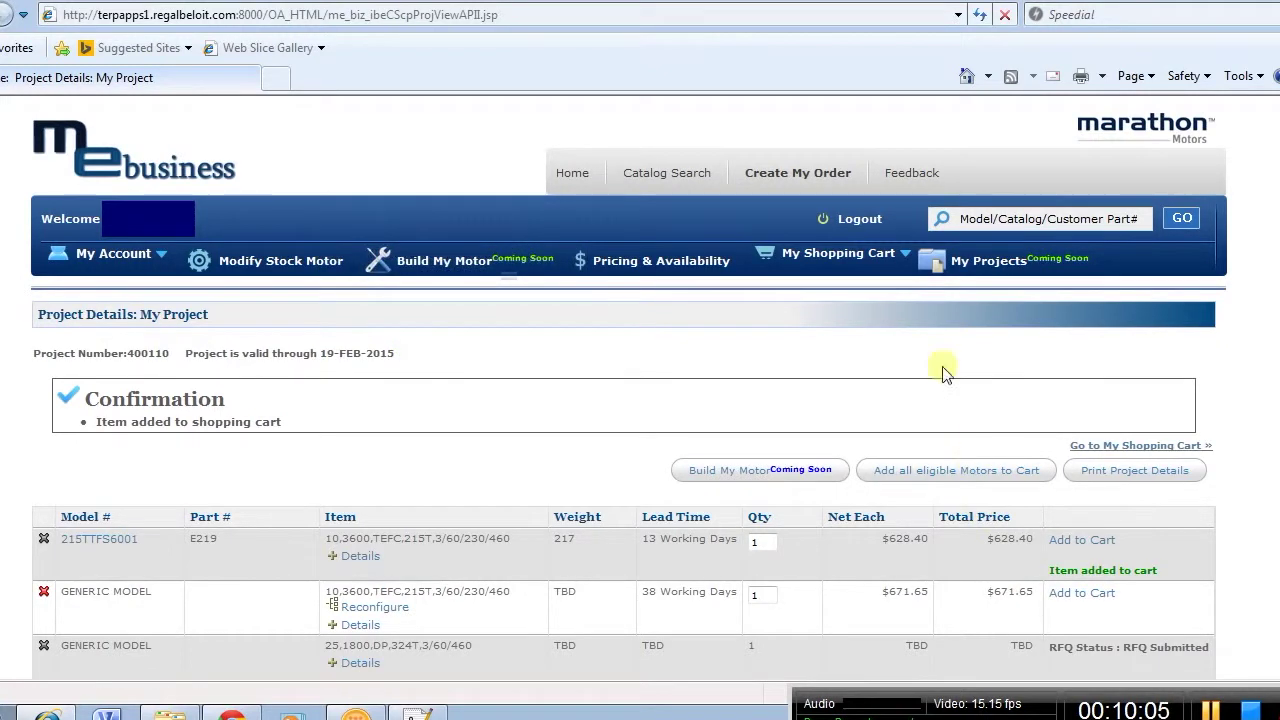
pyautogui.click(831, 262)
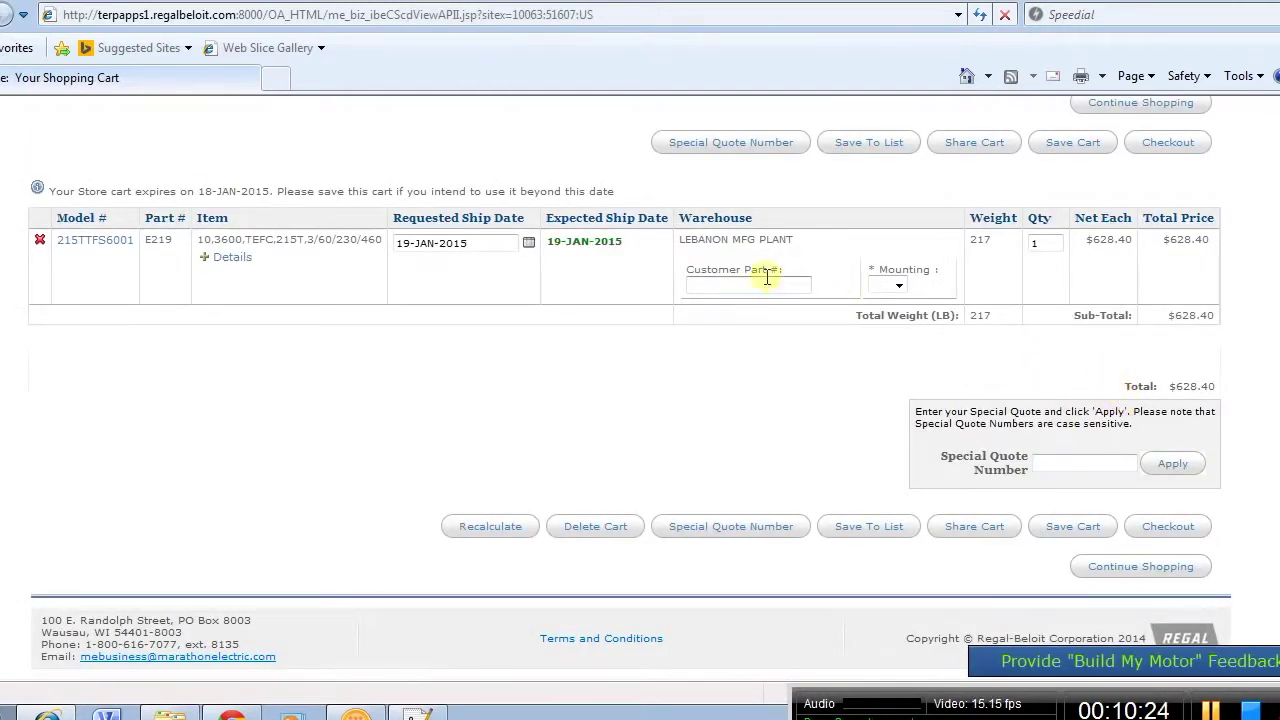
pyautogui.click(899, 286)
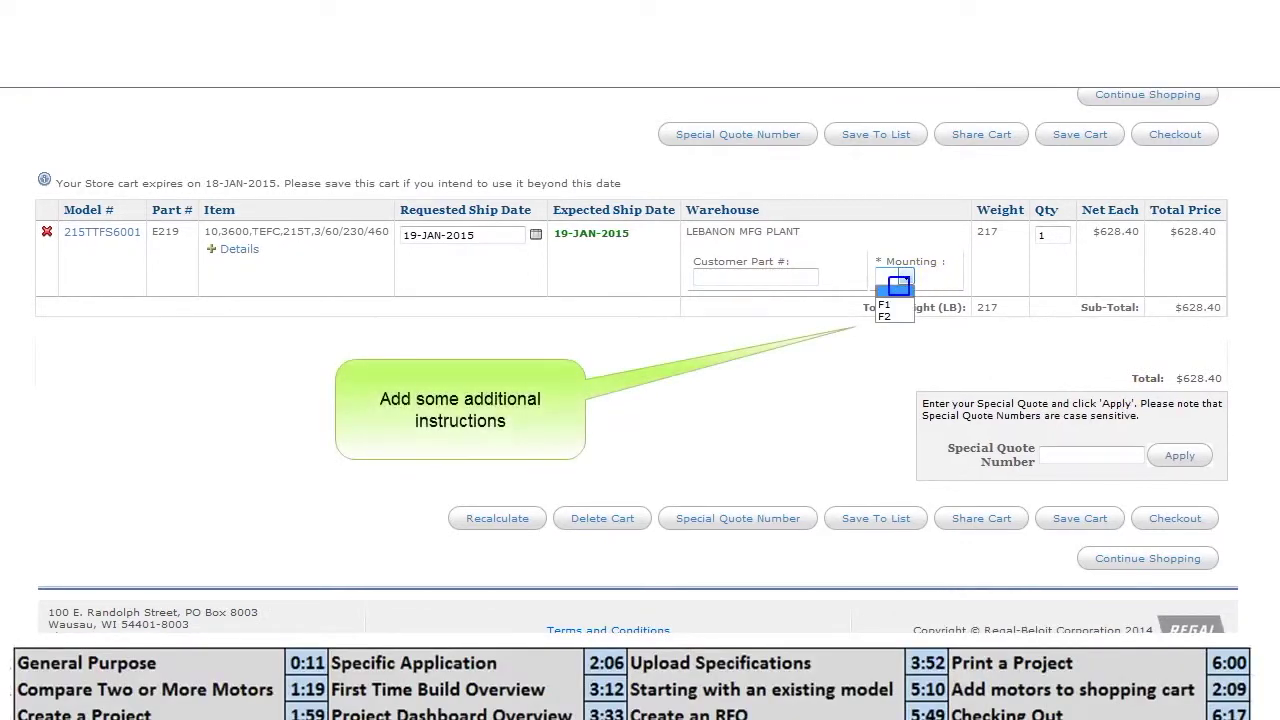